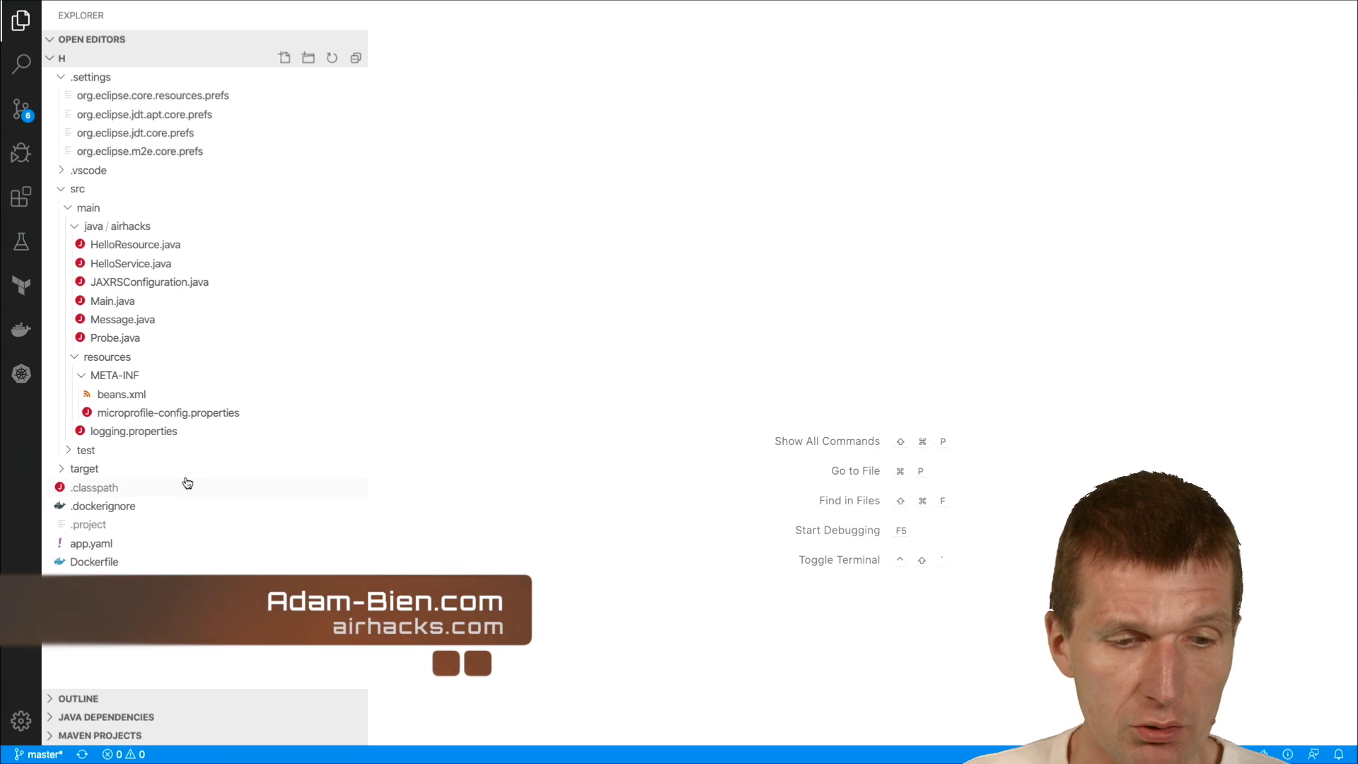
- View Main.java's main method that starts the Helidon server and prints its port
click(125, 302)
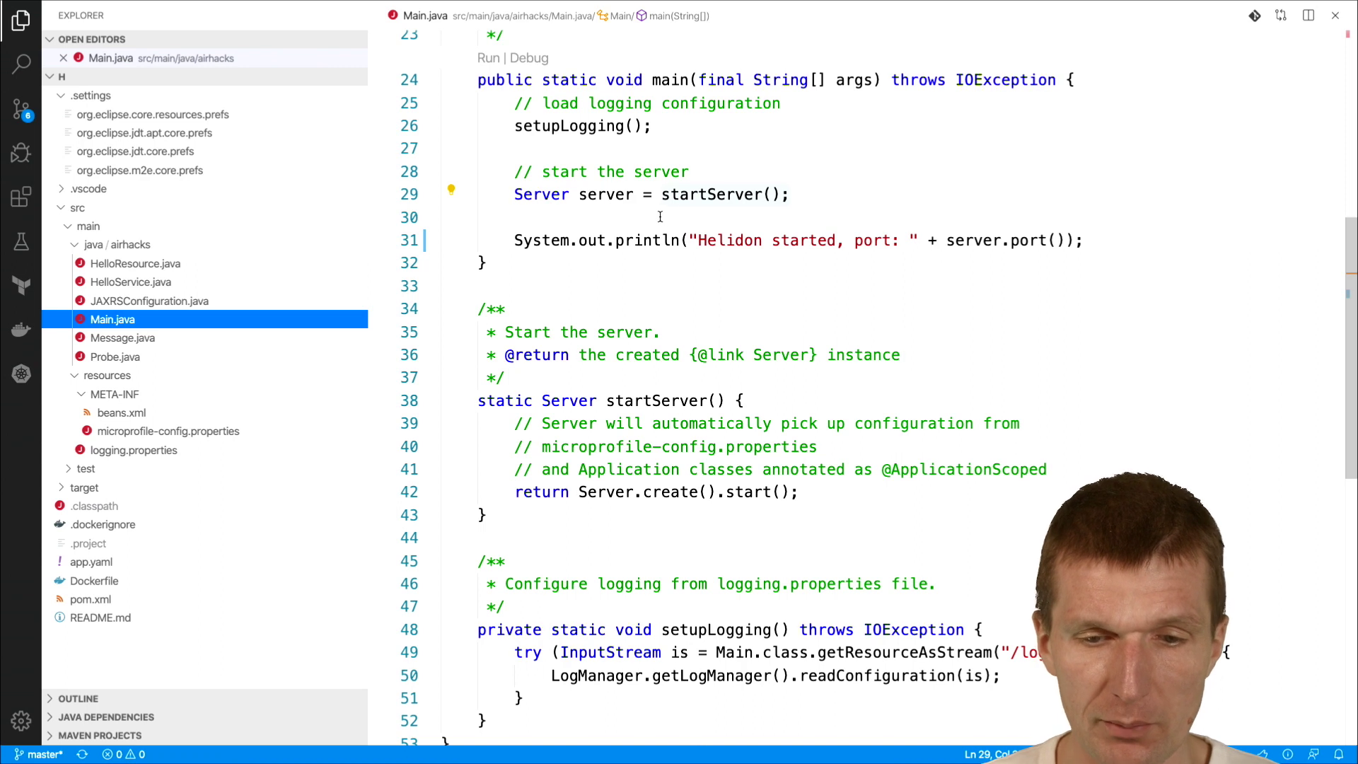
scroll(720, 242, up, 2)
mouse_move(112, 311)
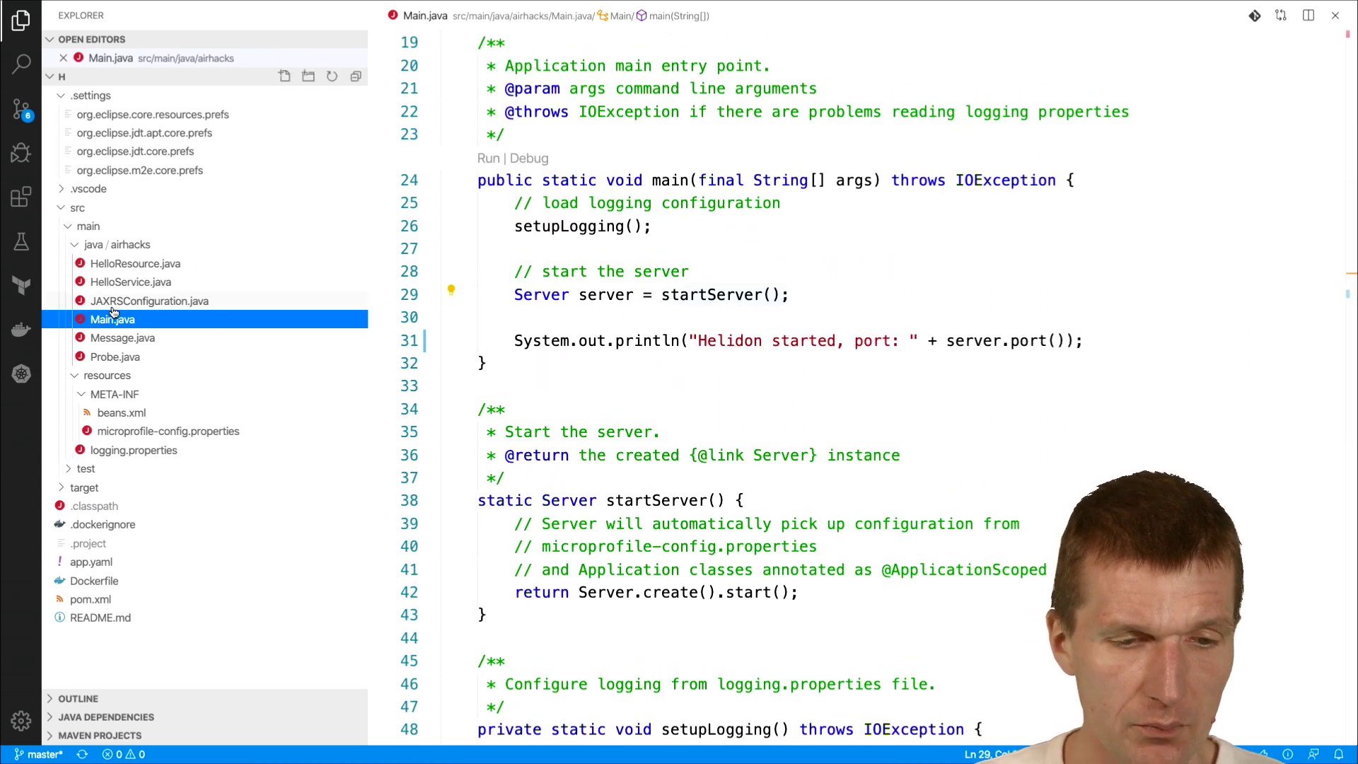
- View the /resources application path in JAXRSConfiguration.java, then the /hello endpoint in HelloResource.java
click(142, 302)
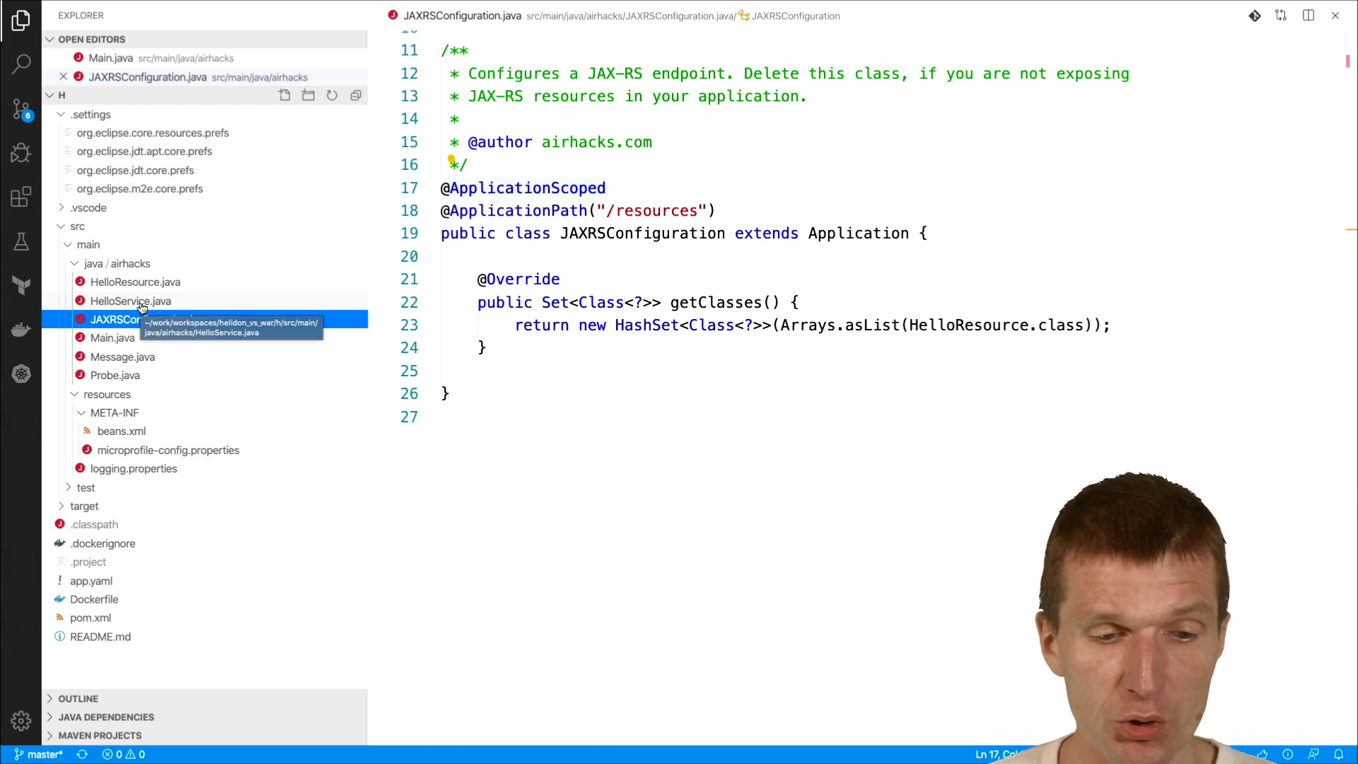
click(641, 210)
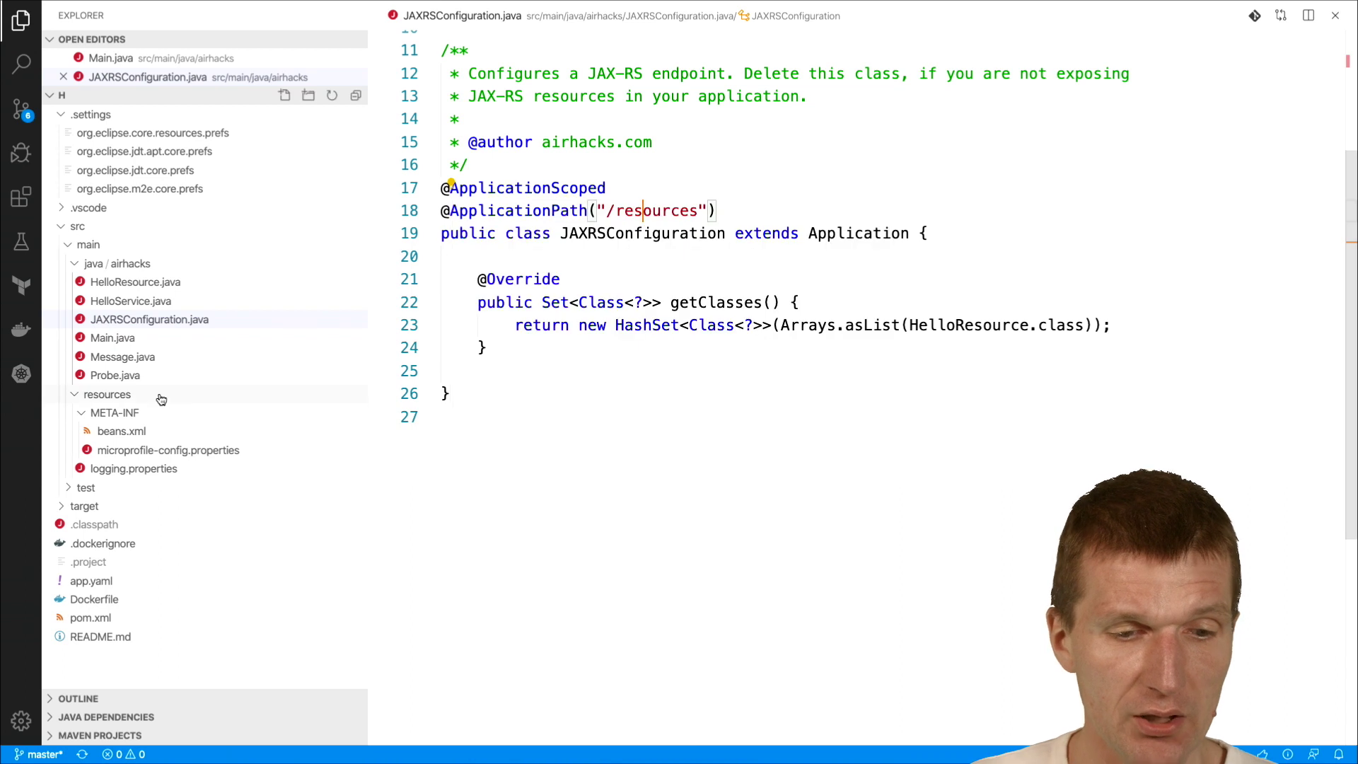
click(138, 282)
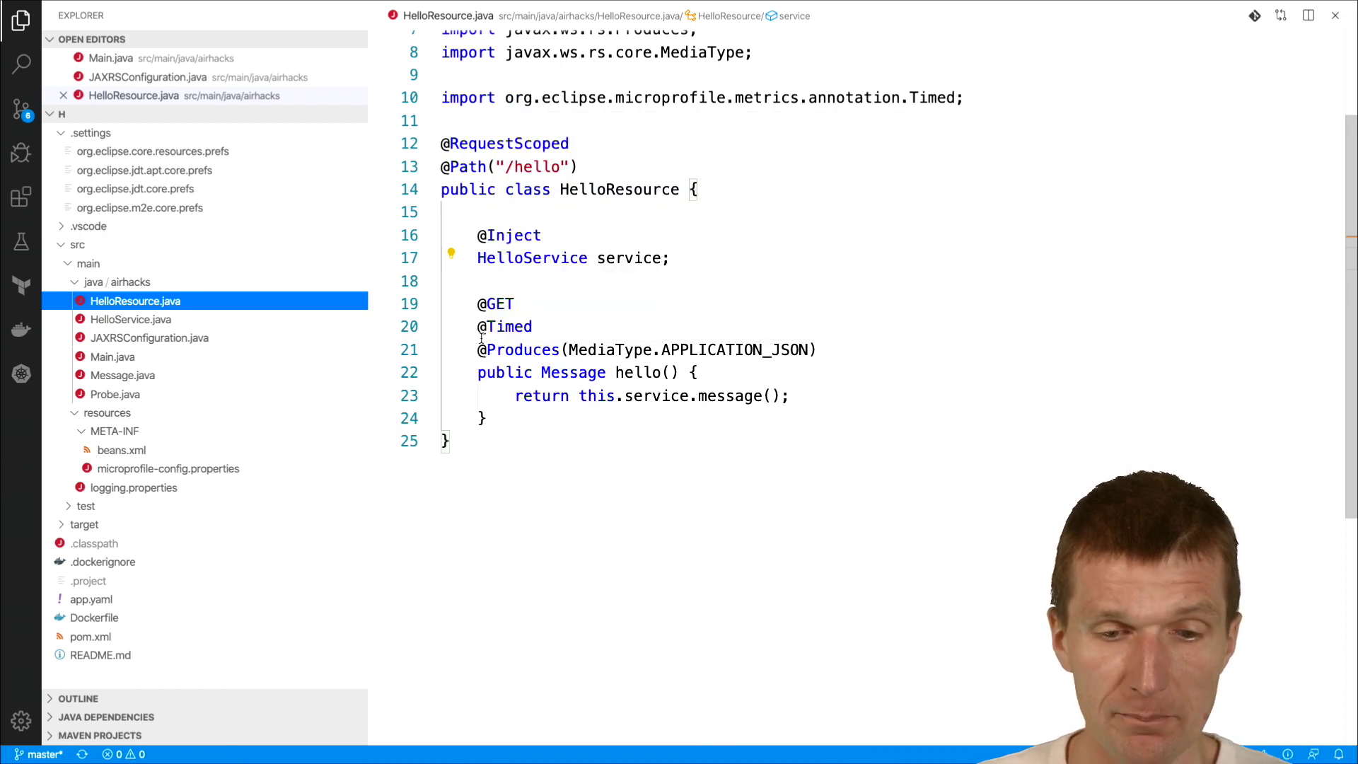
drag(474, 333, 582, 330)
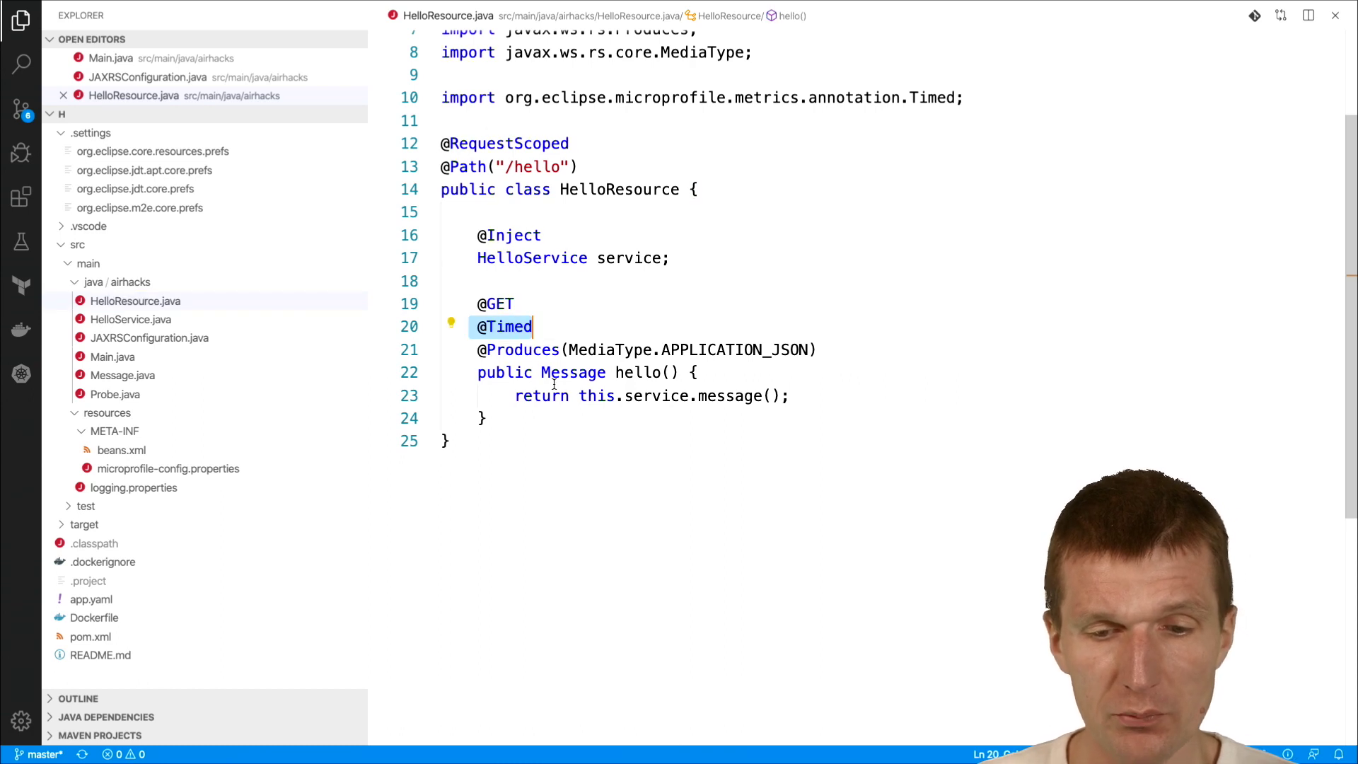
ctrl+click(542, 268)
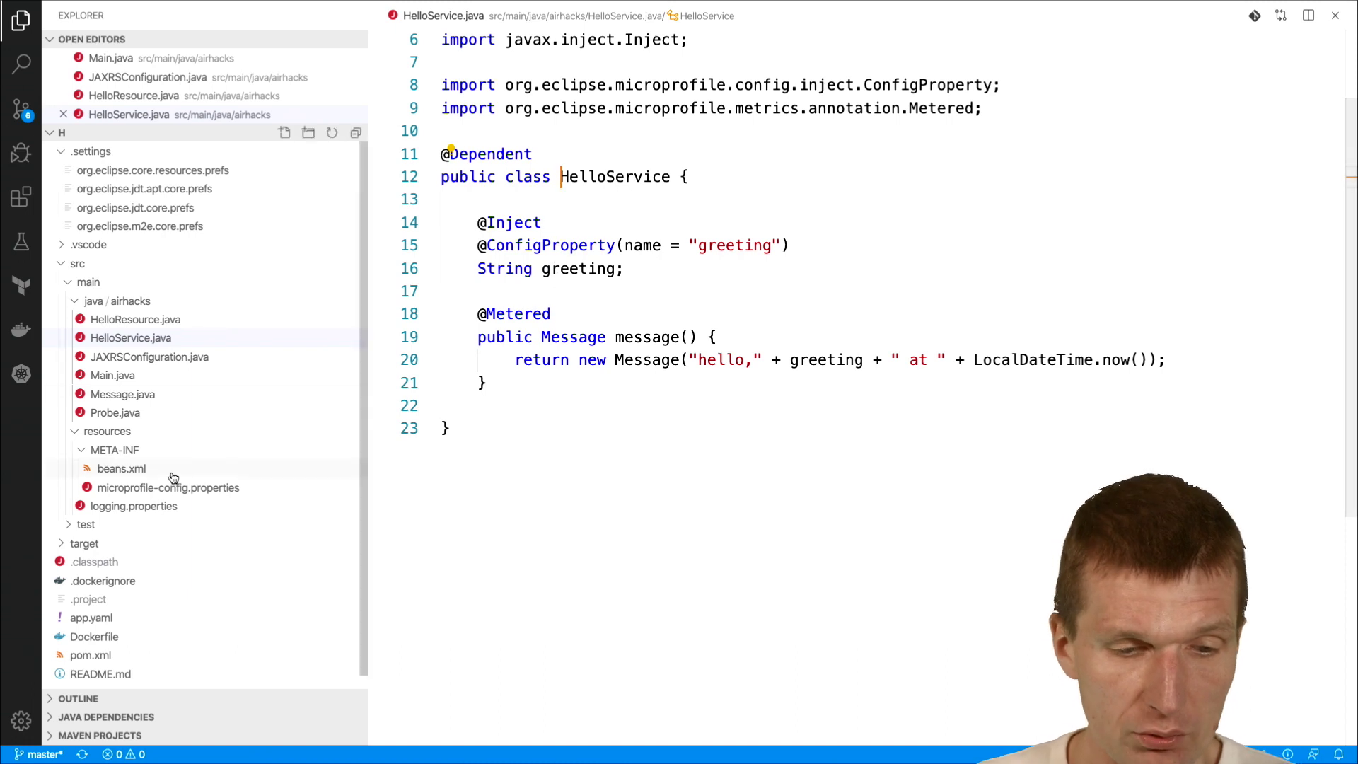
mouse_move(168, 469)
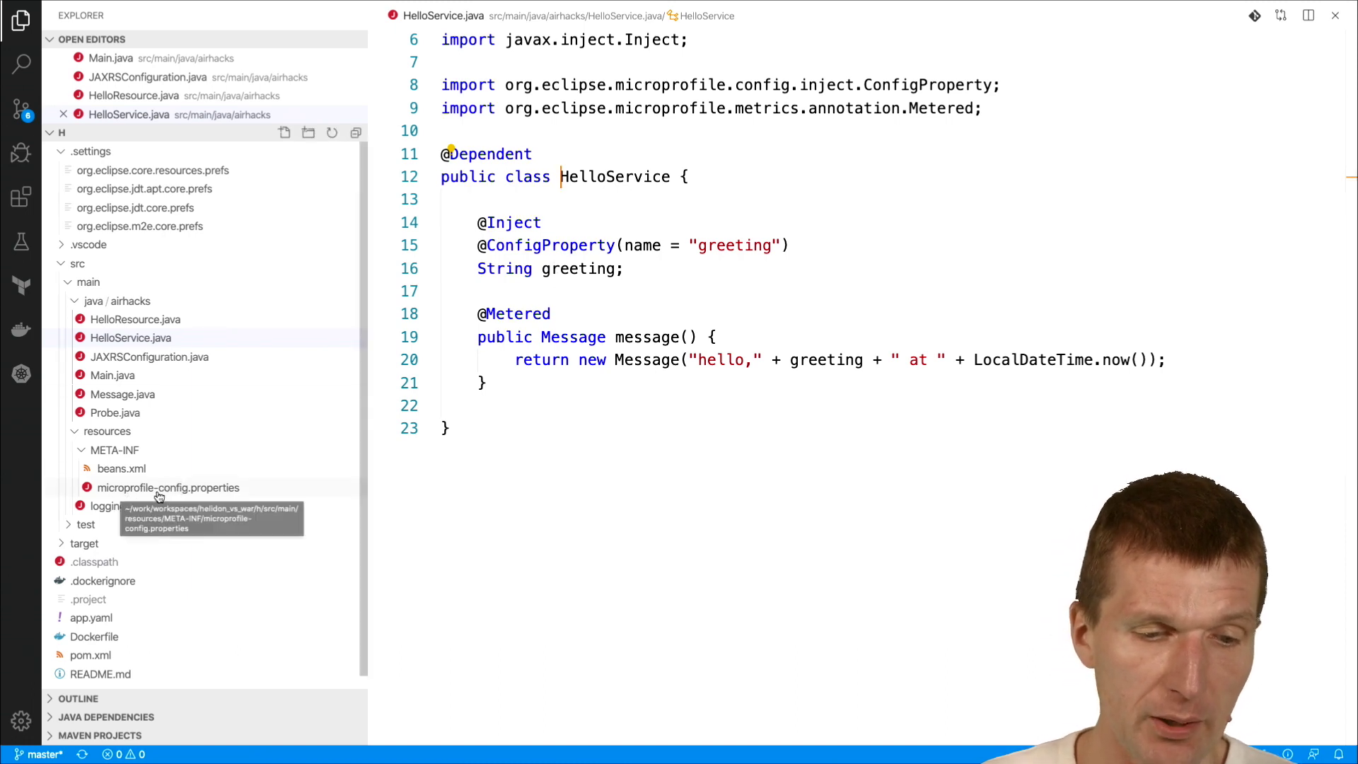
click(163, 487)
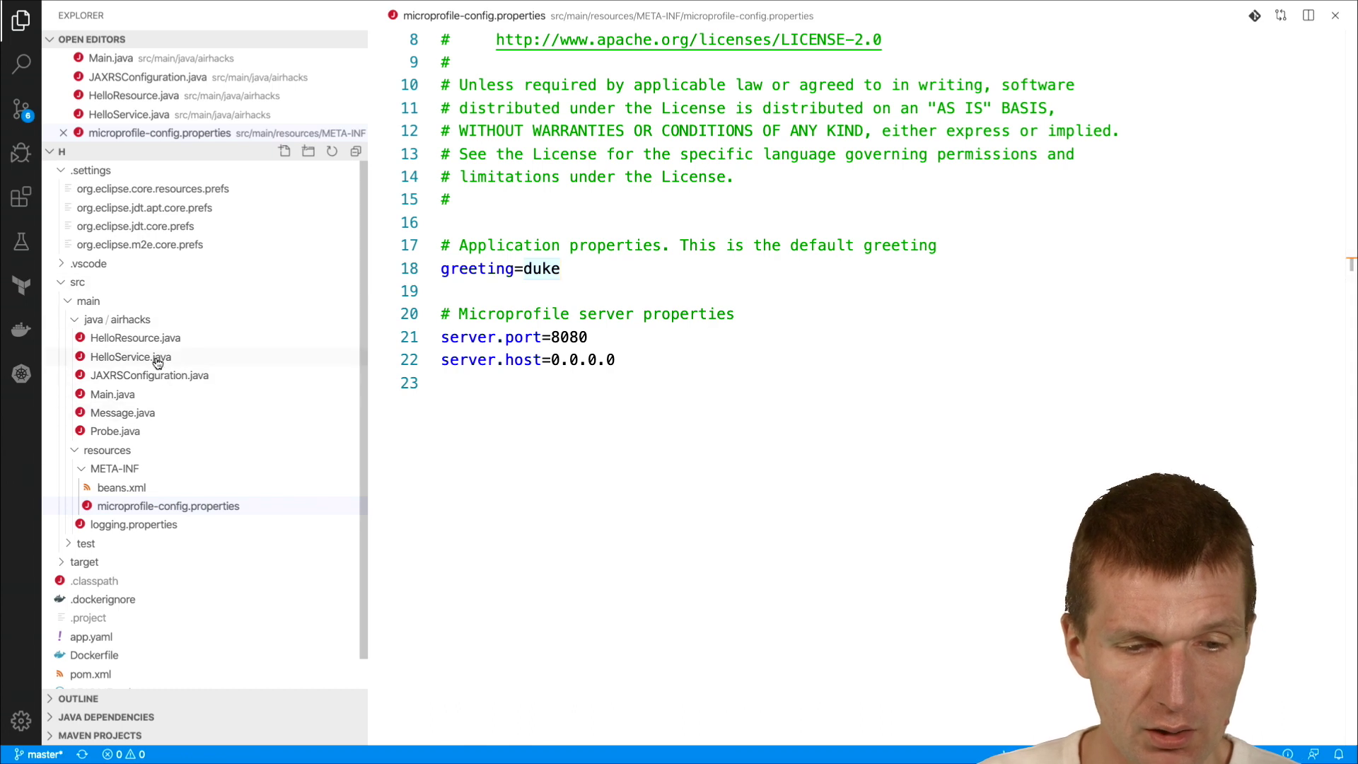
click(157, 363)
- View Message.java and the Probe health check, then bring Firefox's Helidon page into view
ctrl+click(552, 329)
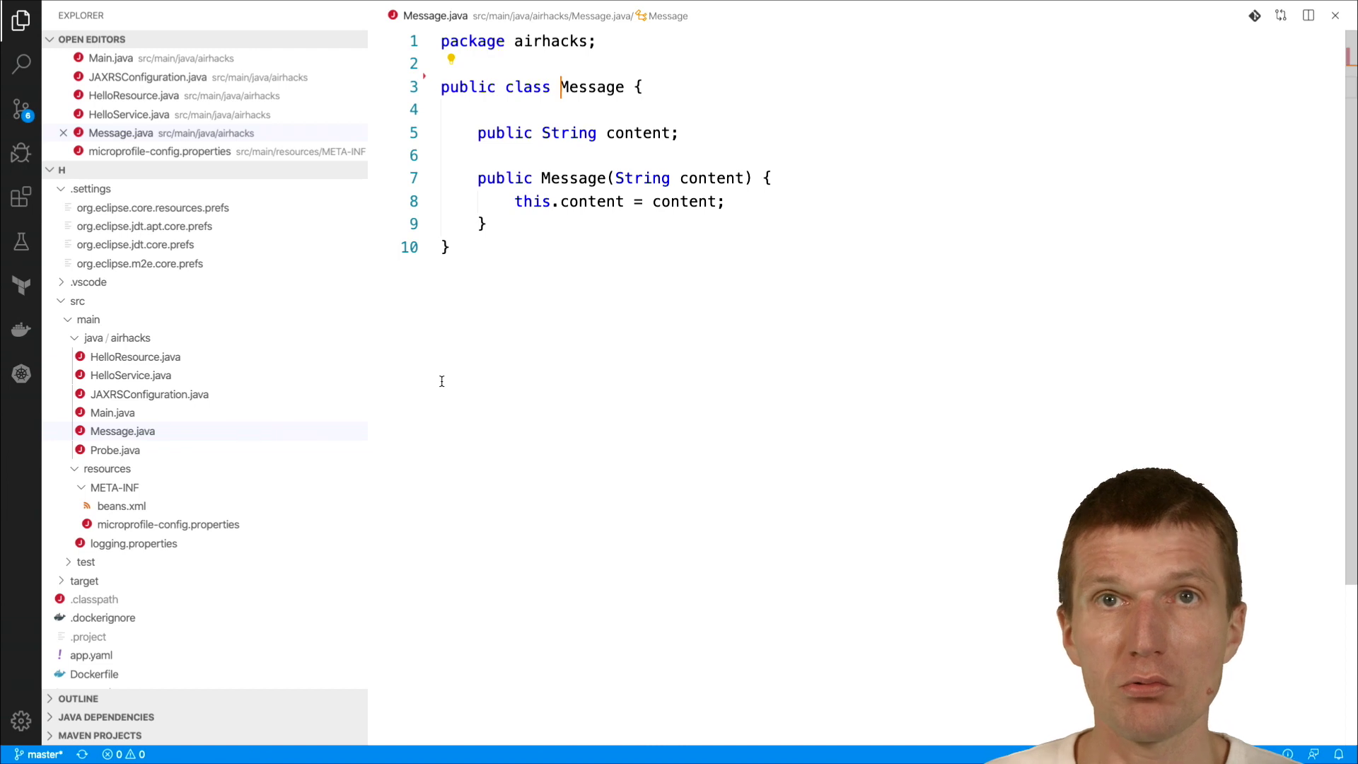
click(123, 454)
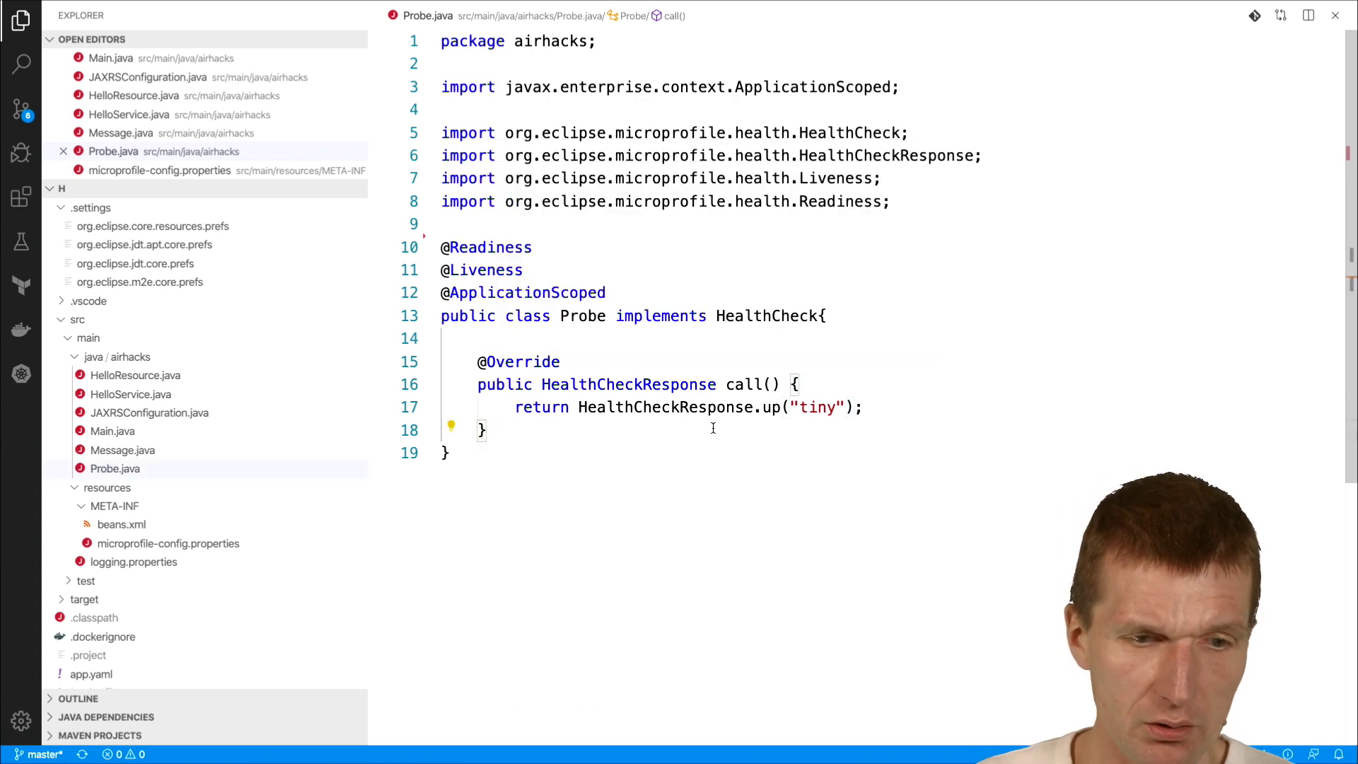
key(ctrl+Left)
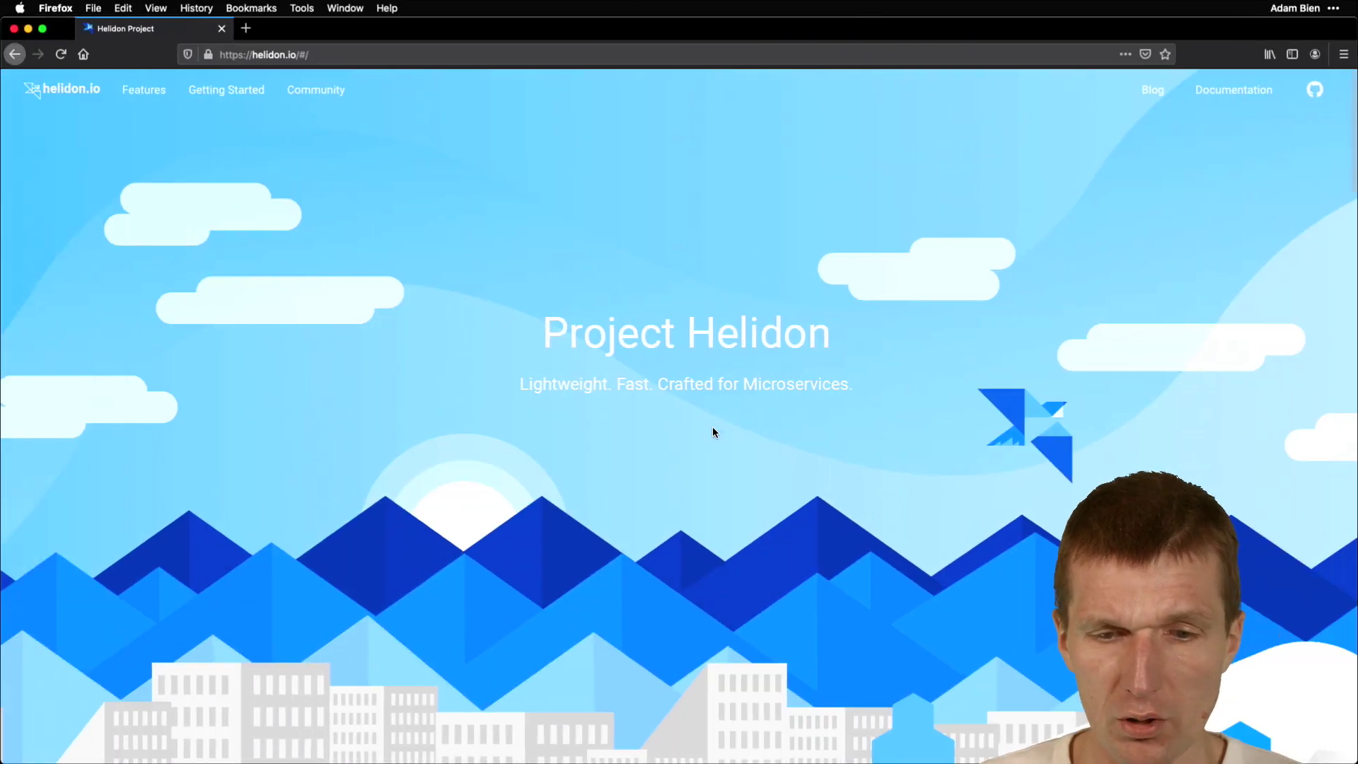
- Build the Helidon project with mvn clean install in the terminal
key(ctrl+Left)
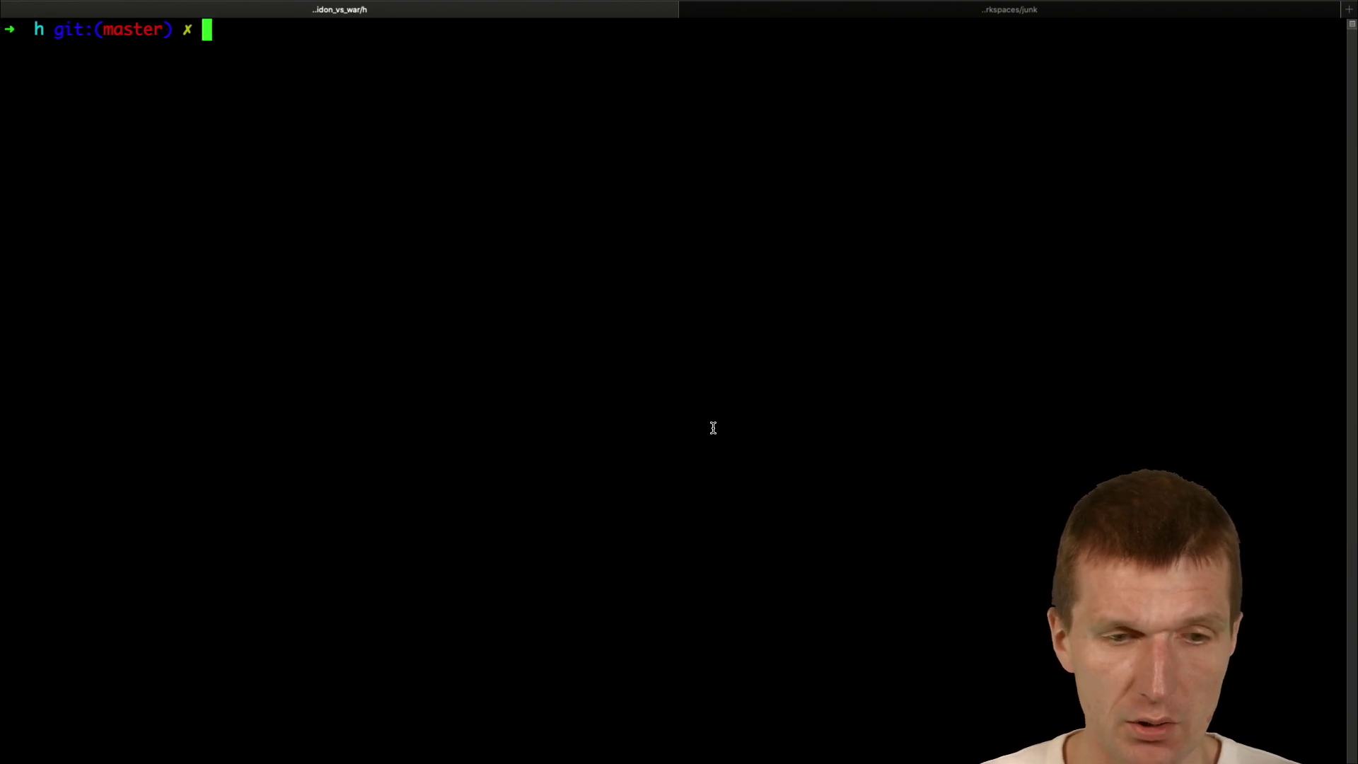
text(mvn clean install)
key(Return)
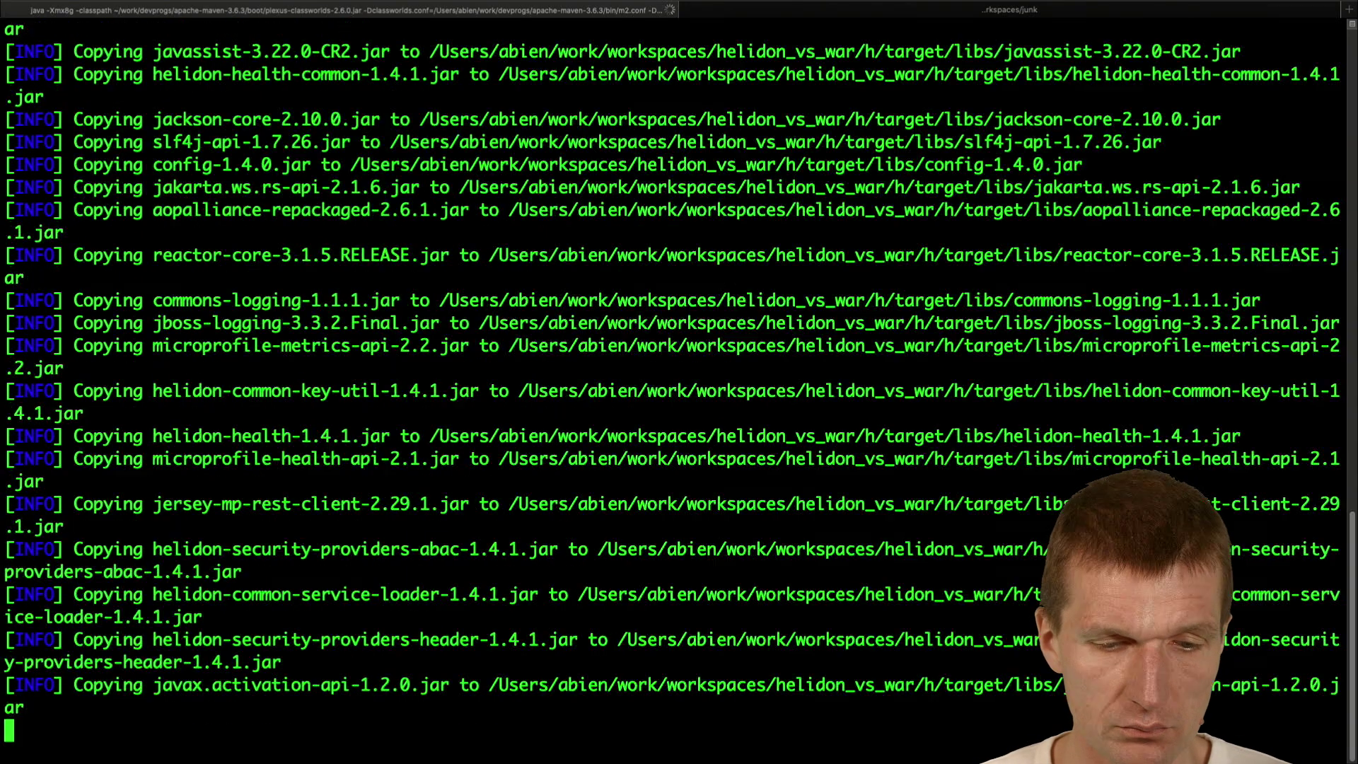
- Run java -jar target/h.jar until Helidon reports port 8080, then switch to Firefox
key(ctrl+l)
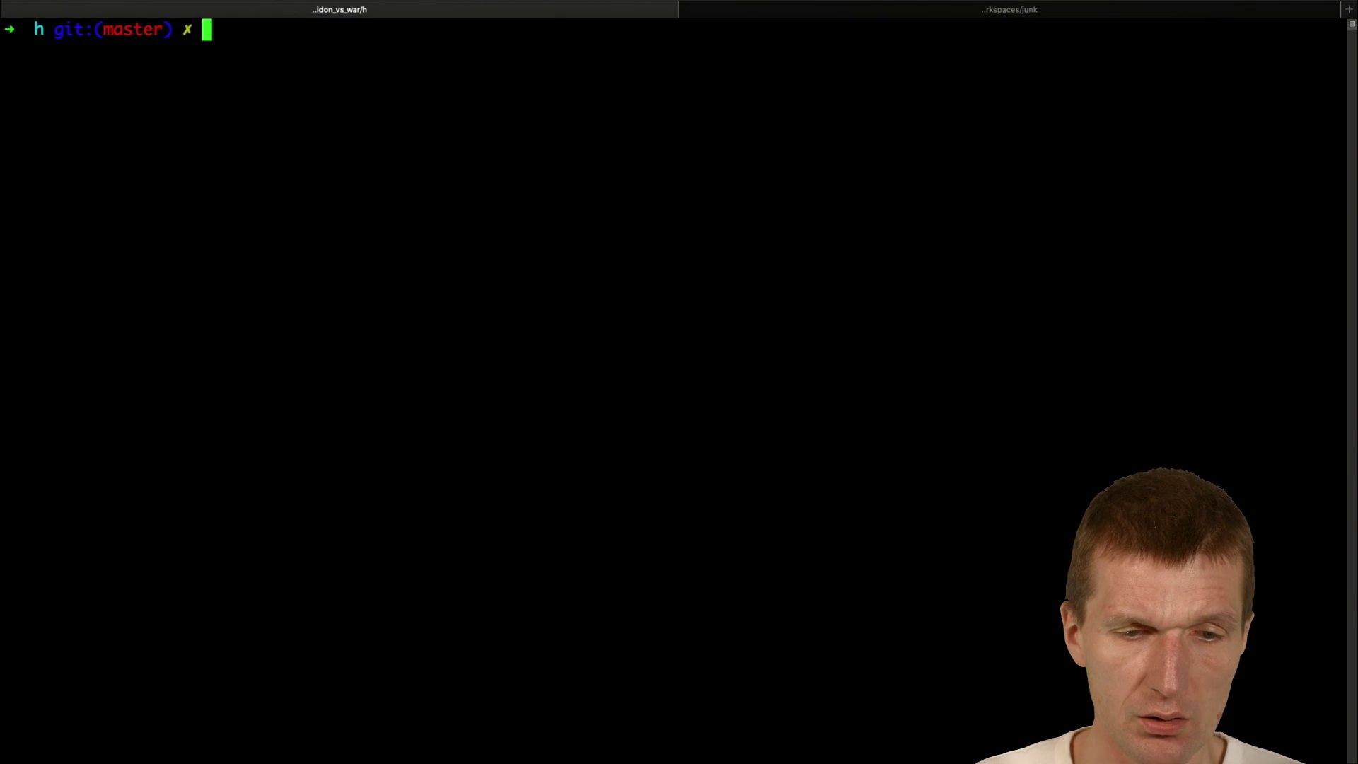
text(java)
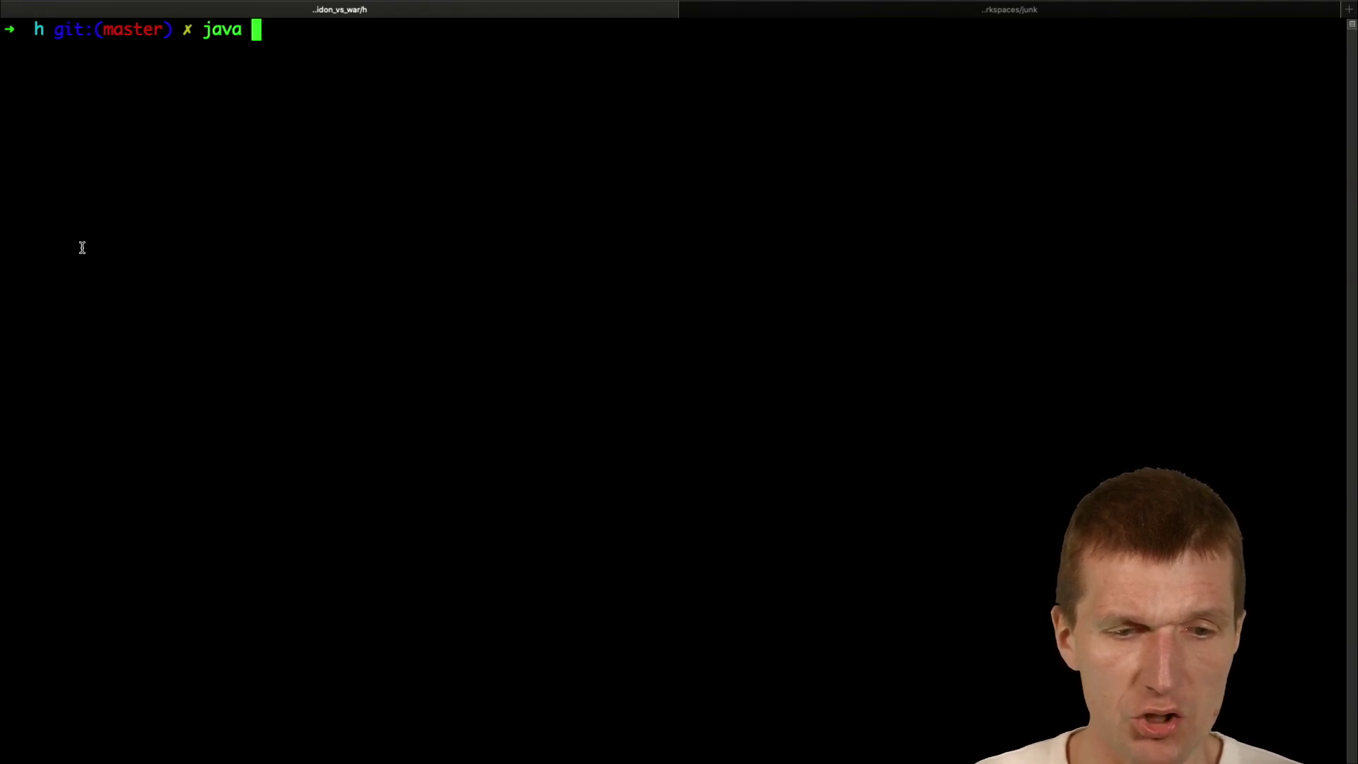
text( -jar target/h.jar)
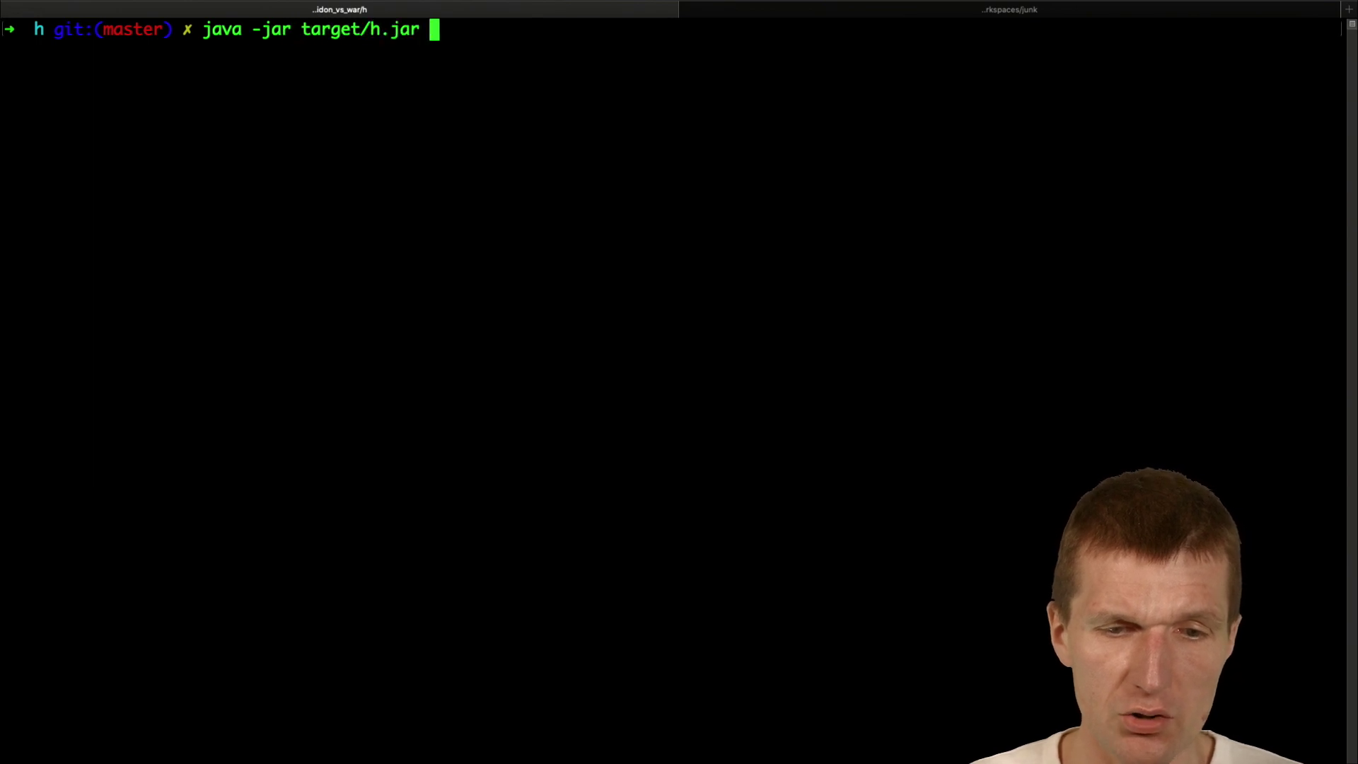
key(Return)
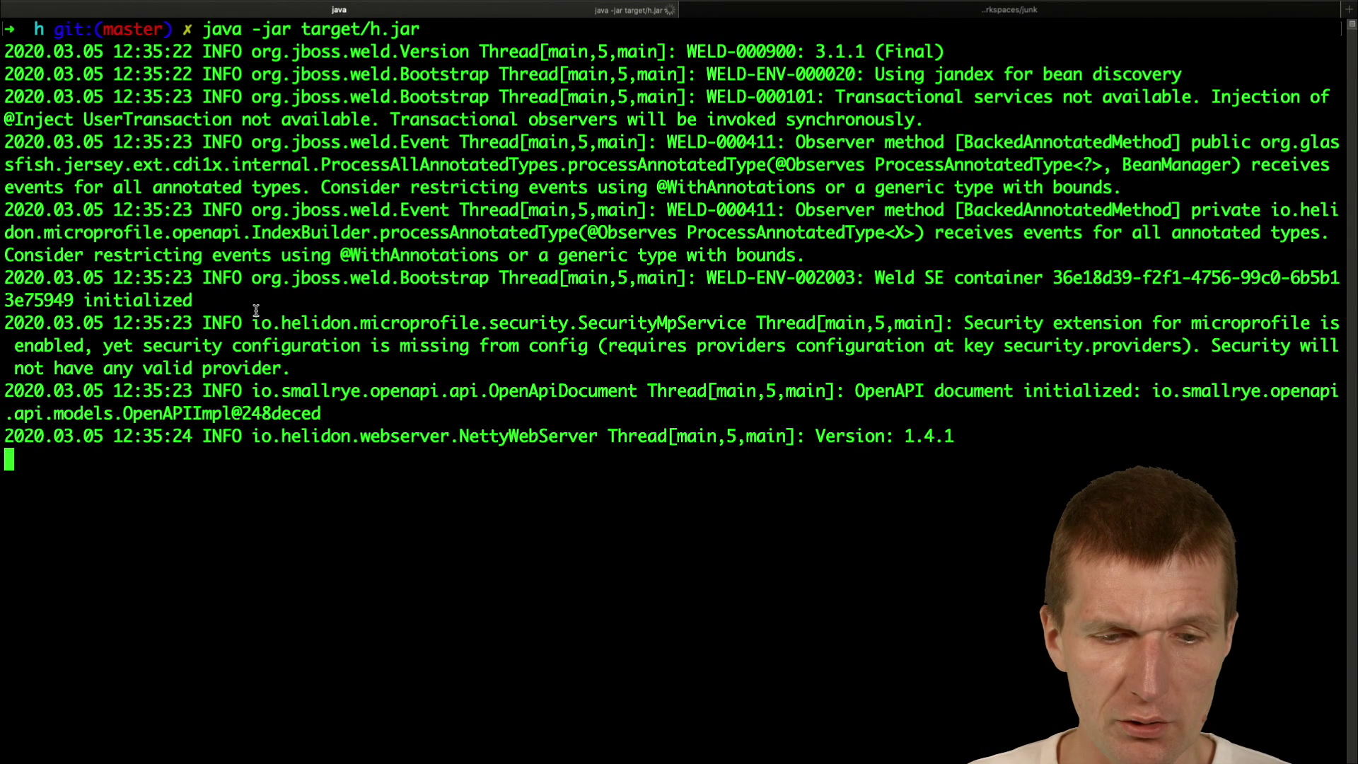
key(super+Tab)
- Load localhost:8080/resources/hello in a new tab, showing the JSON greeting hello,duke with a timestamp
key(super+t)
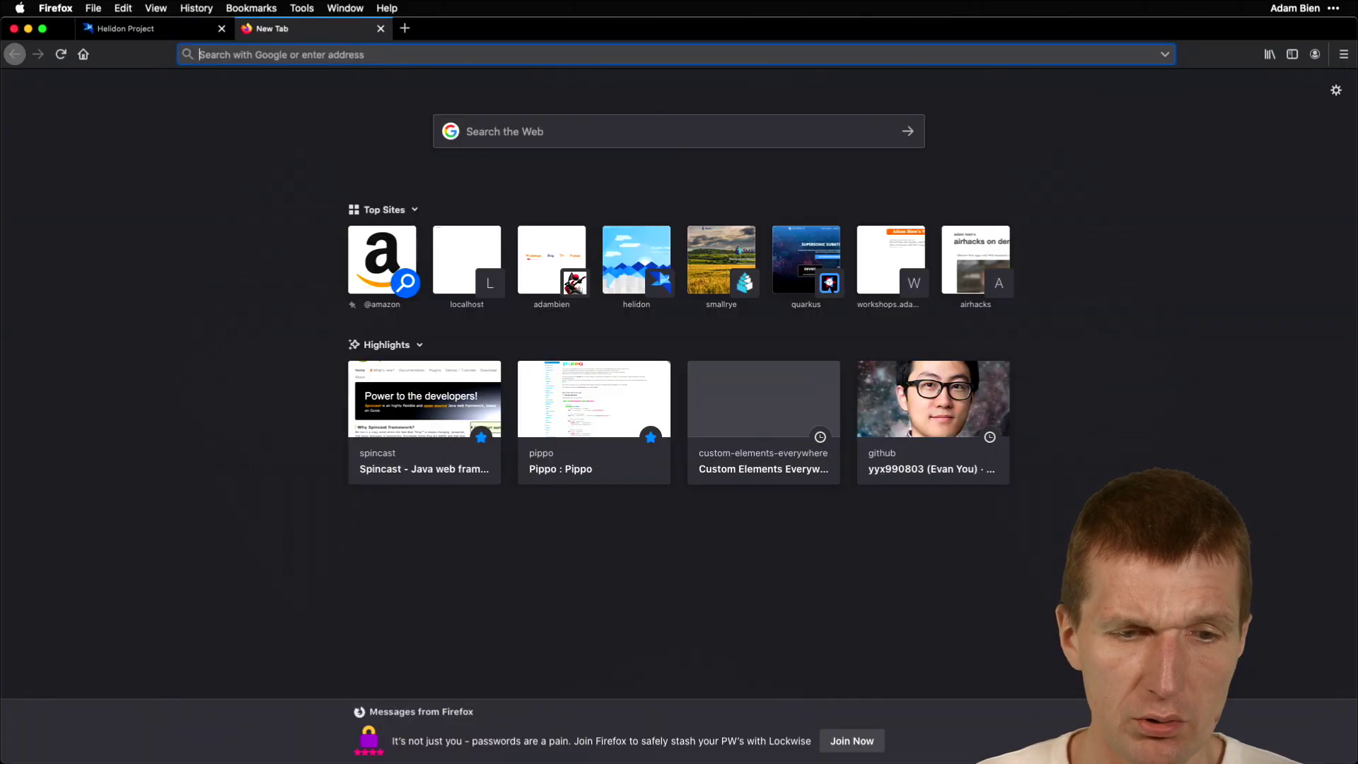
text(localhost:)
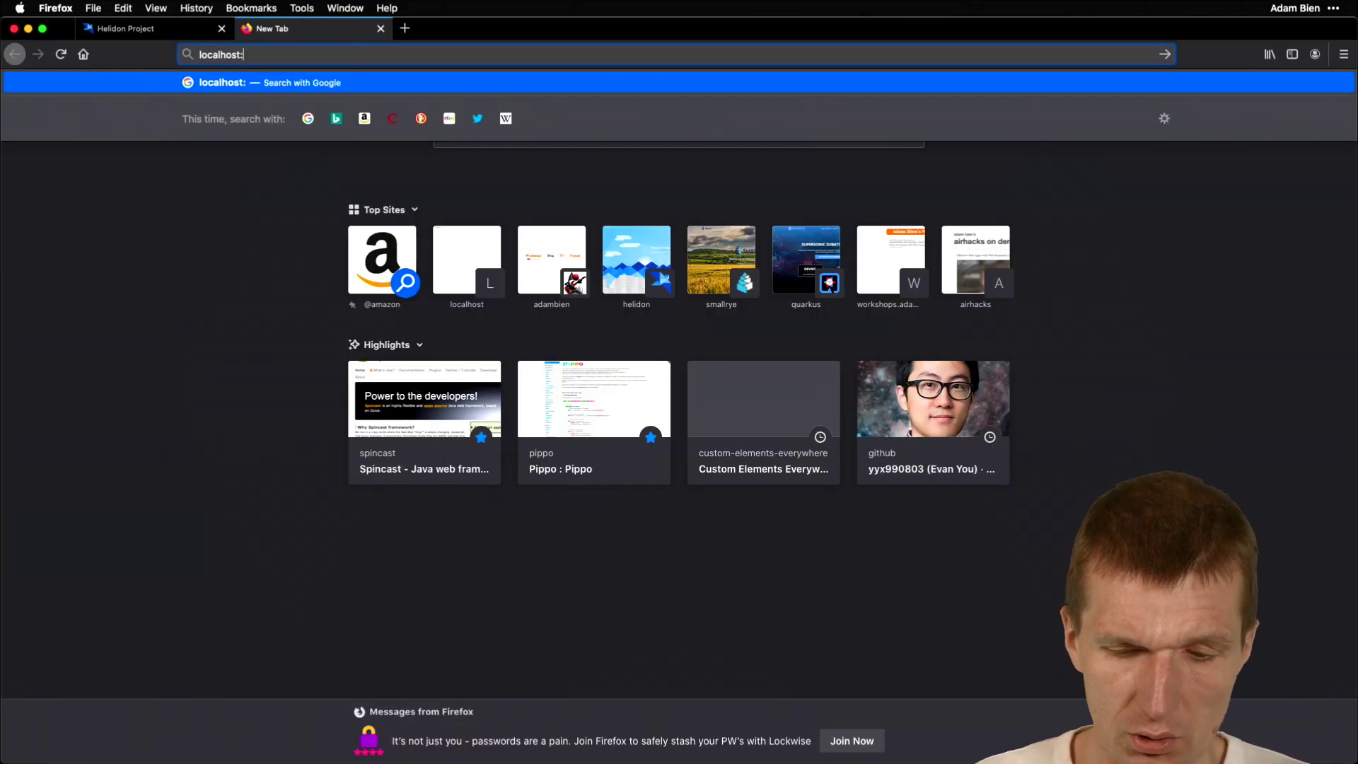
text(8080/)
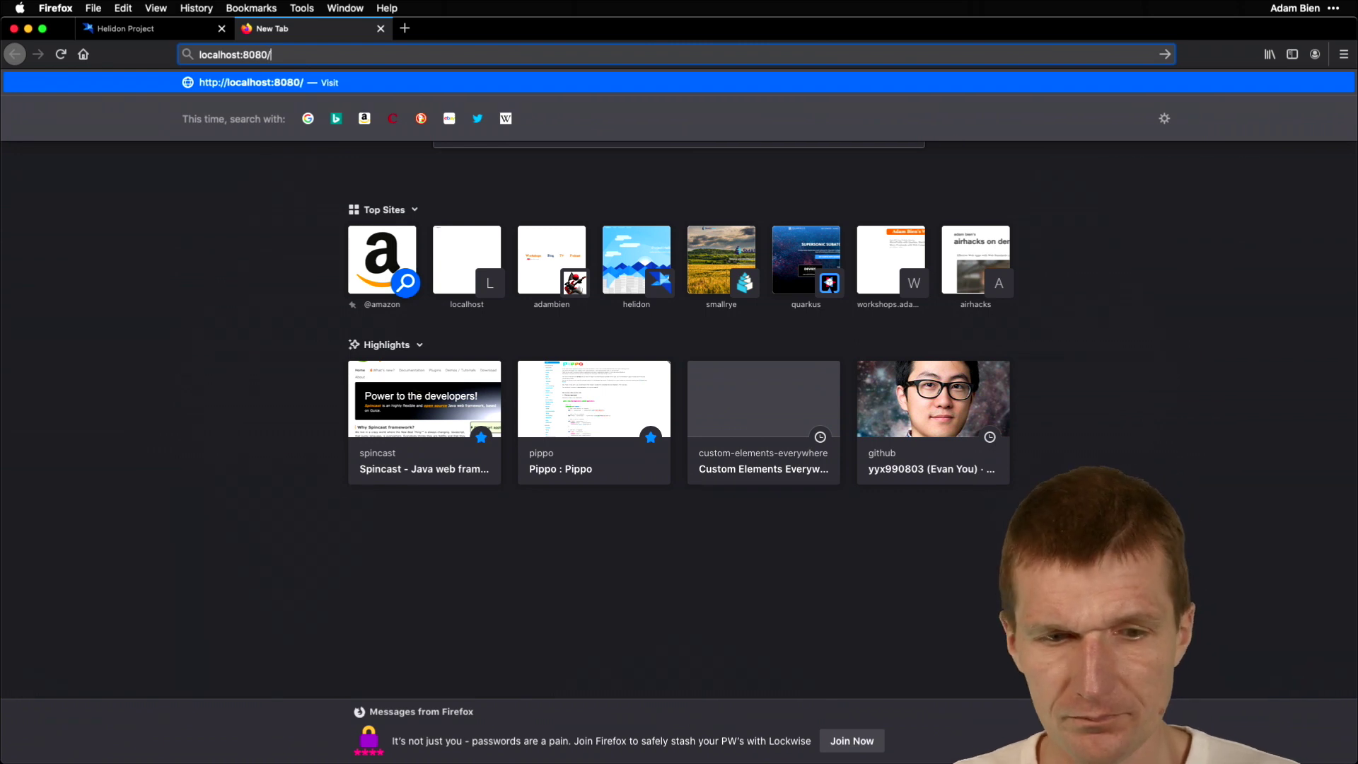
key(Return)
key(Right)
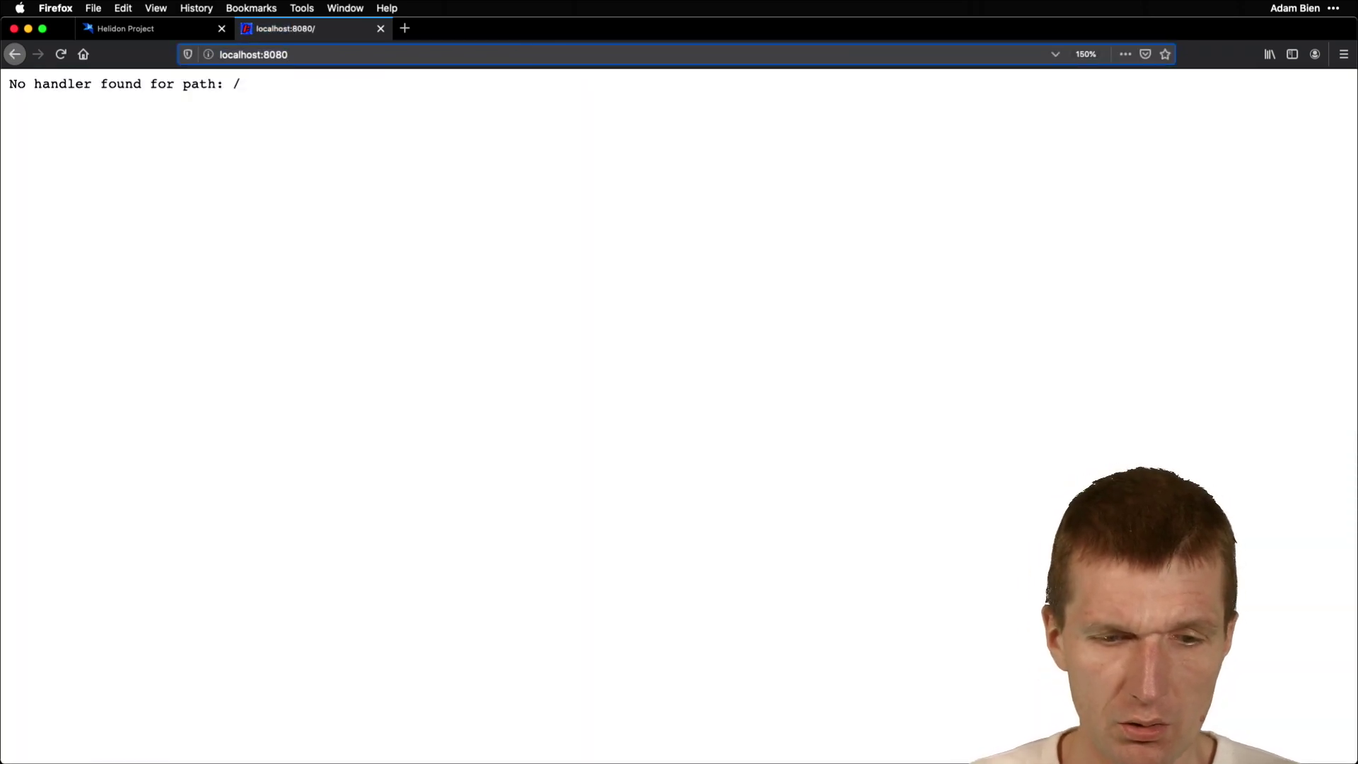
text(/resources/hello)
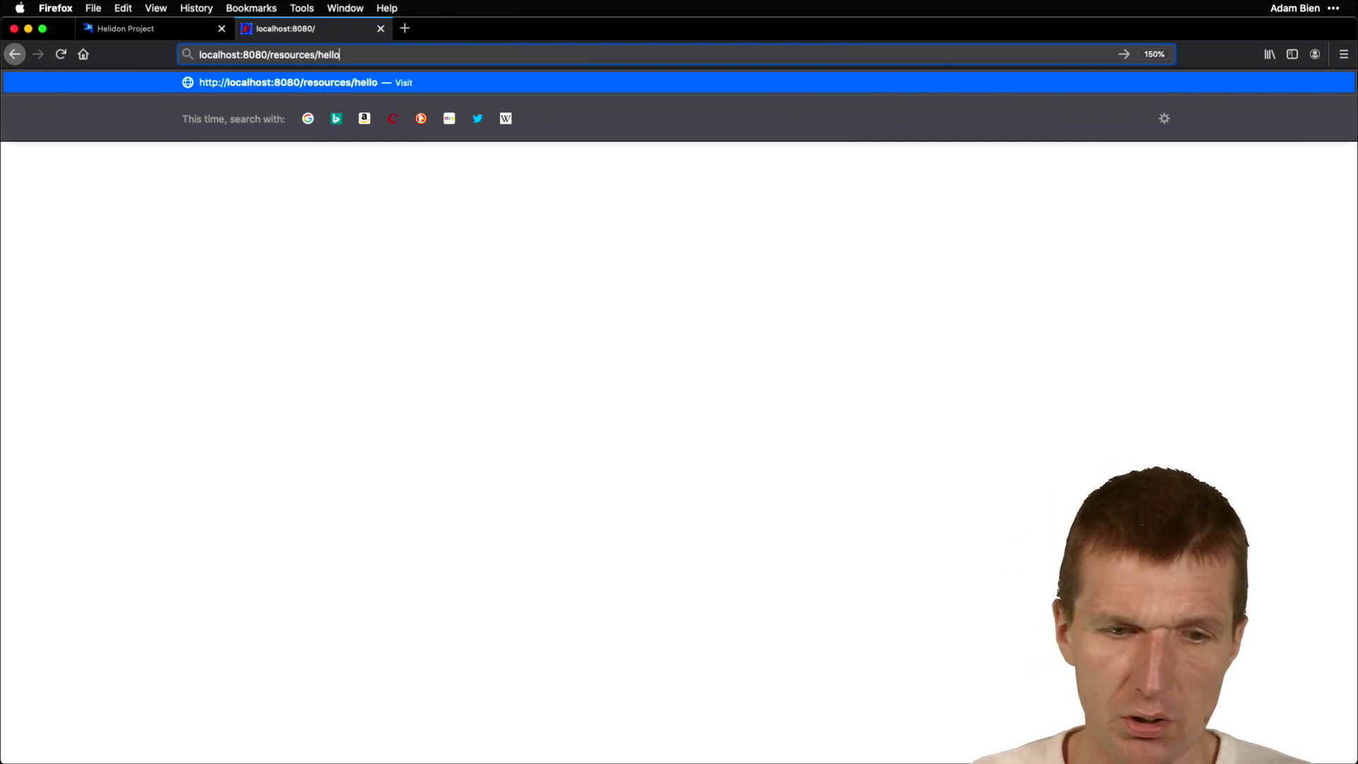
key(Return)
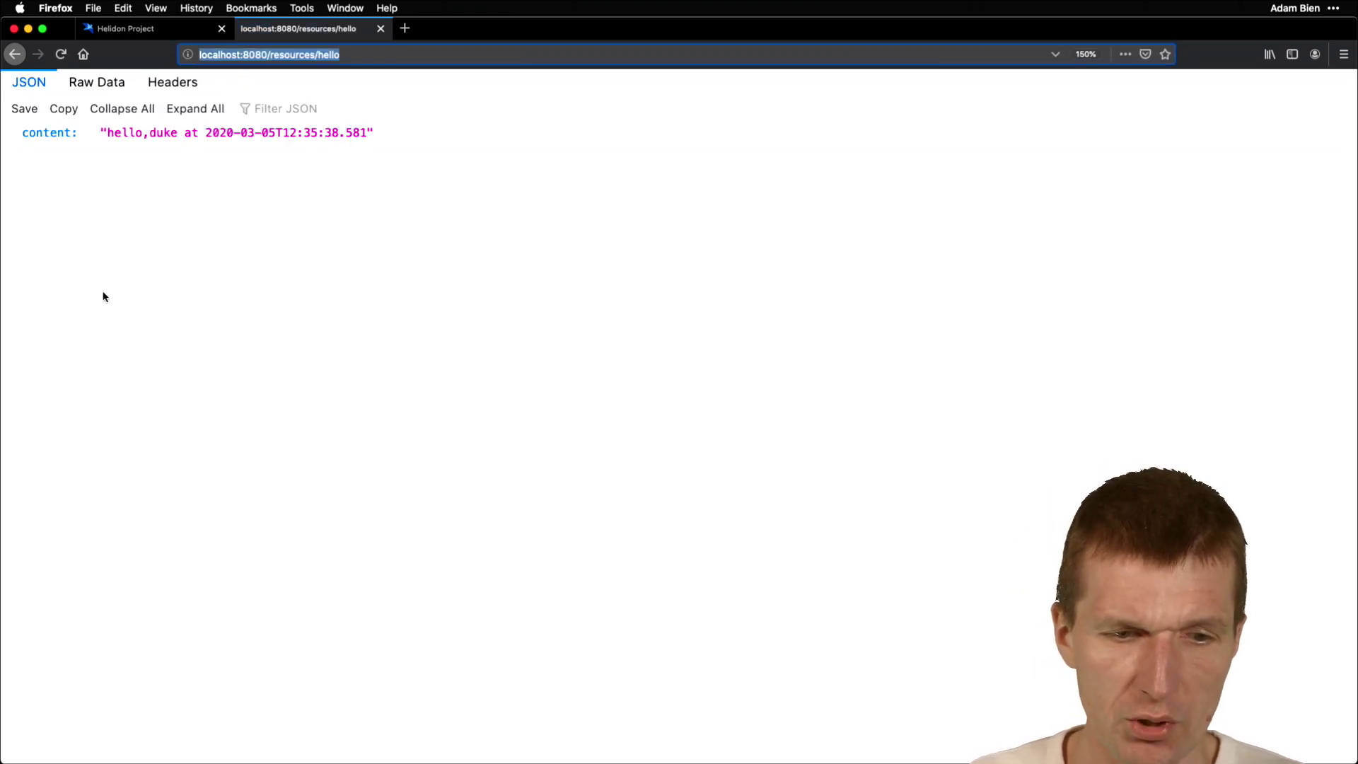
key(Right)
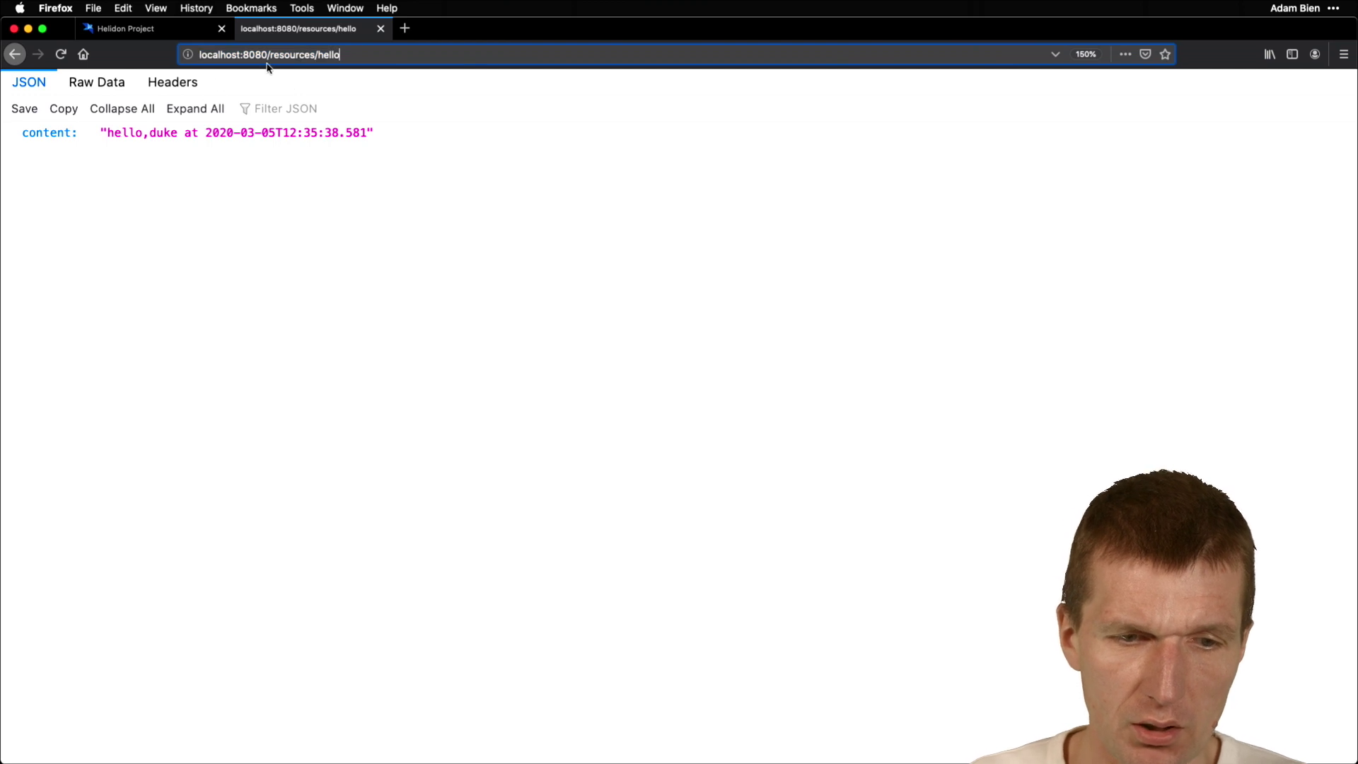
- View localhost:8080/metrics and then /metrics/application with HelloResource and HelloService metrics
drag(271, 54, 381, 57)
text(me)
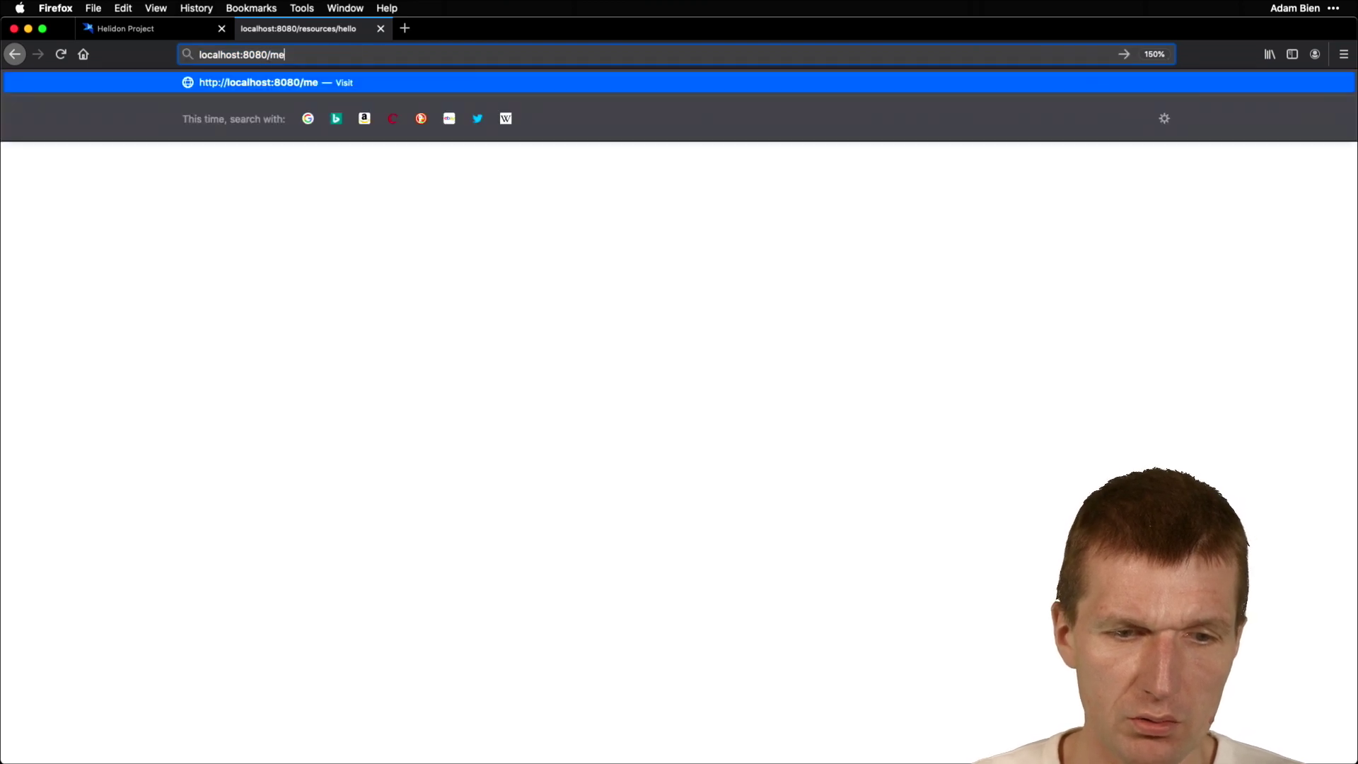
text(trics)
key(Return)
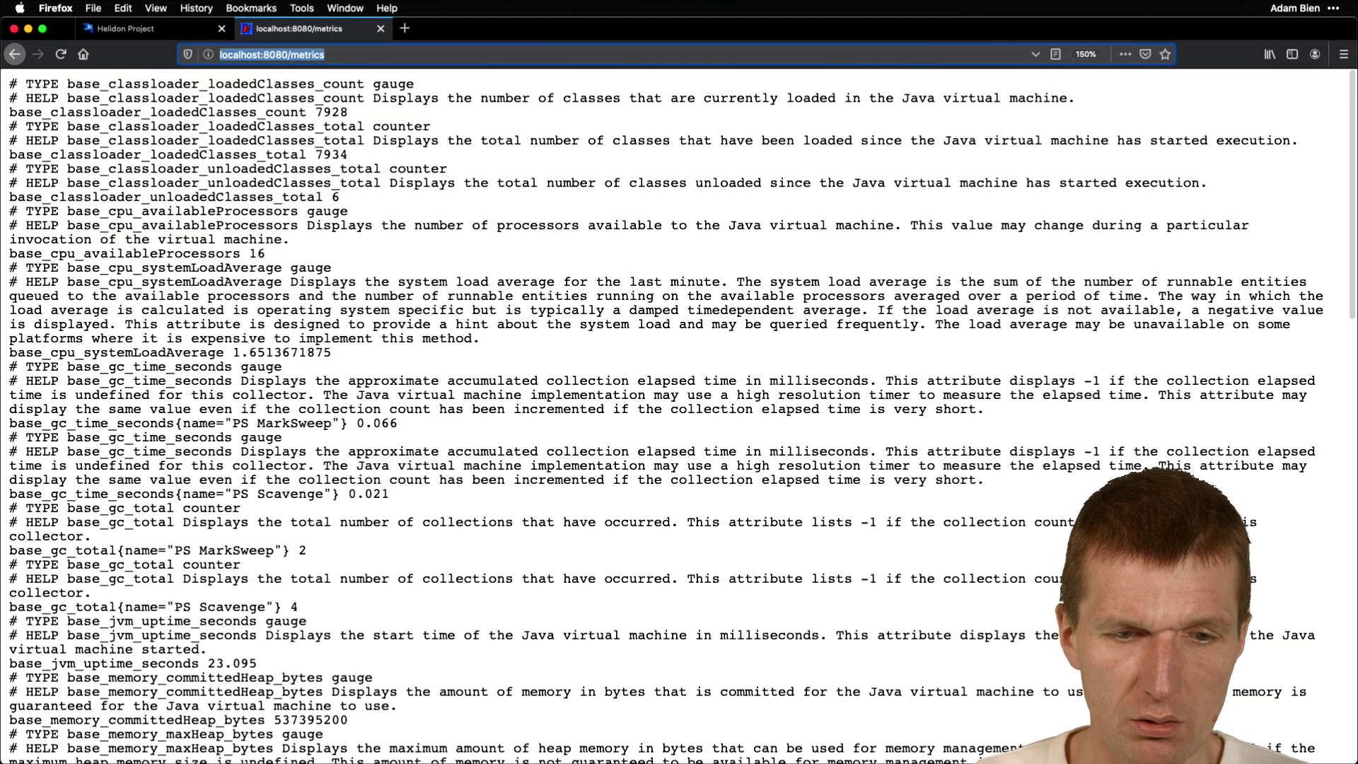
key(super+l)
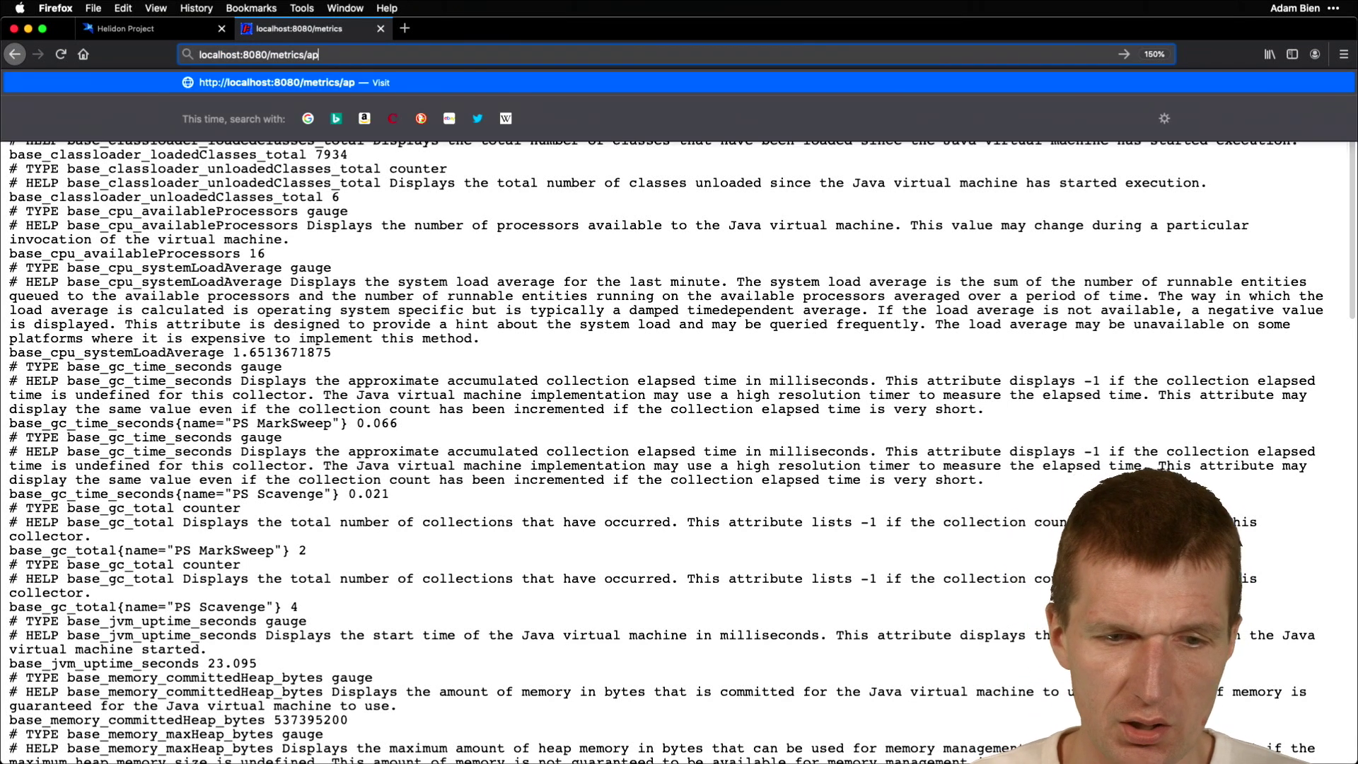
text(/application)
key(Return)
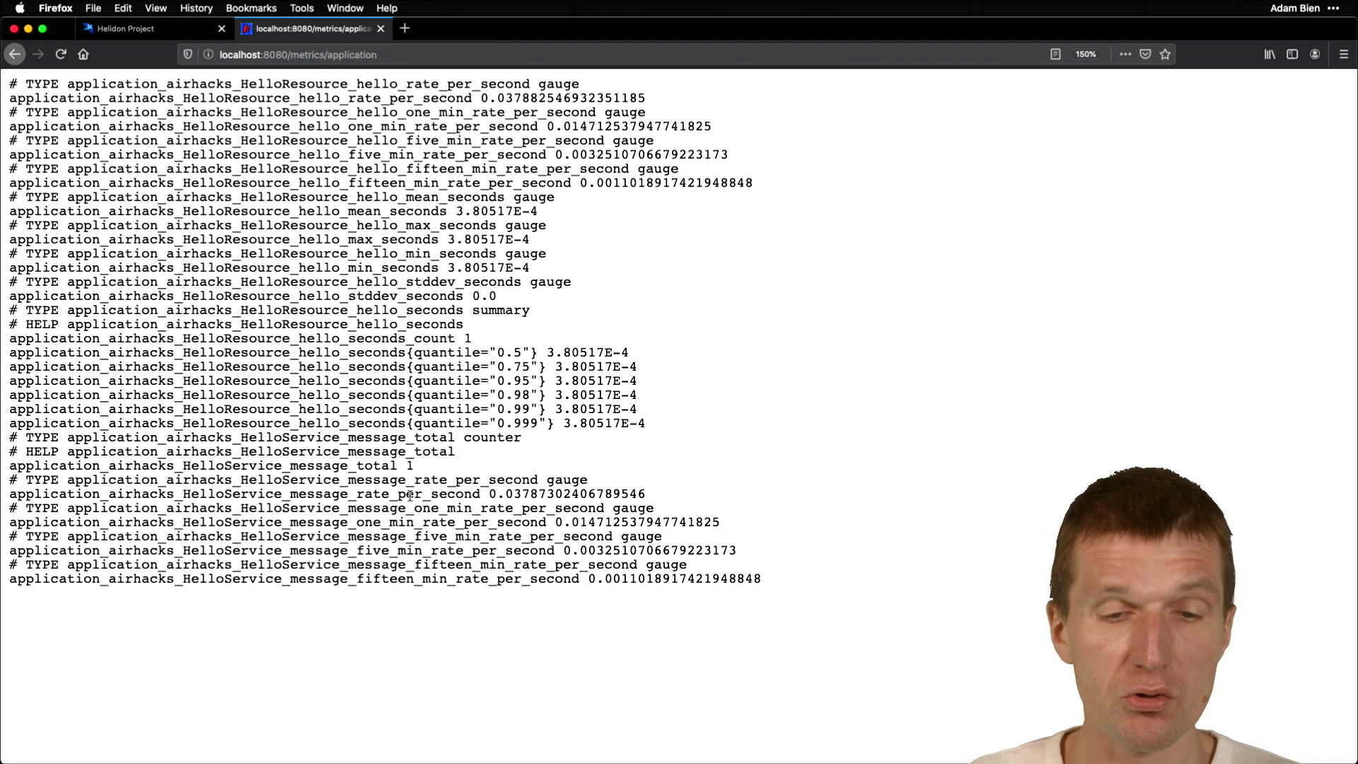
drag(292, 55, 390, 58)
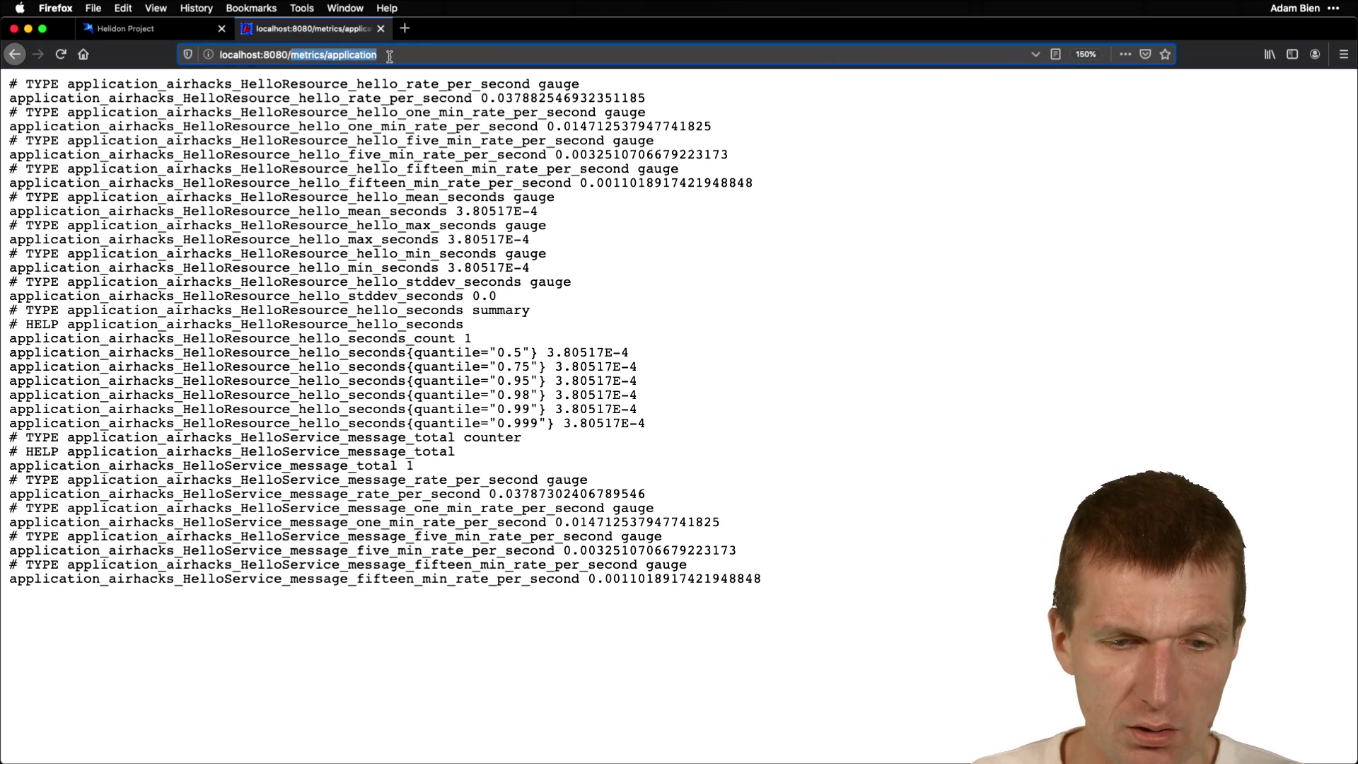
text(health)
- View the /health page reporting status UP, then request /openapi, which prompts a download
key(Return)
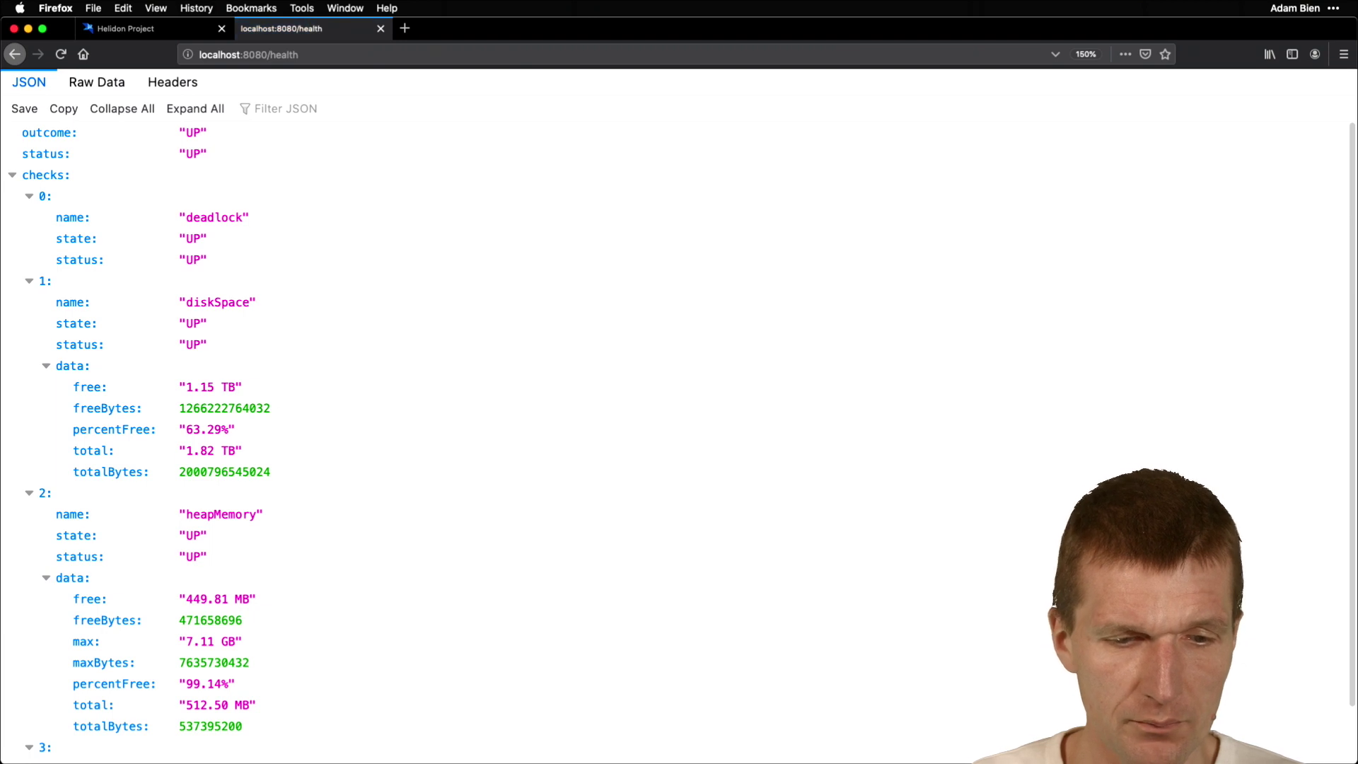
key(super+l)
key(Right)
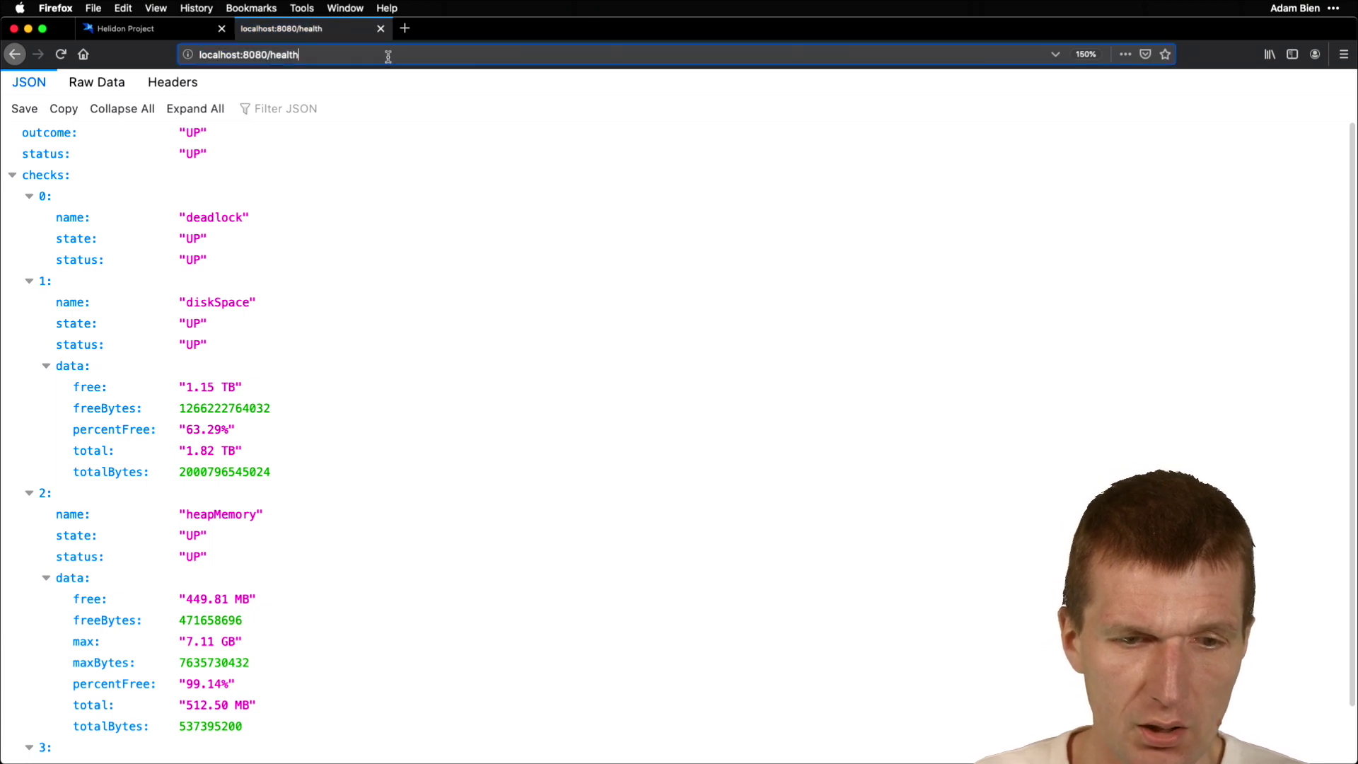
drag(271, 54, 364, 54)
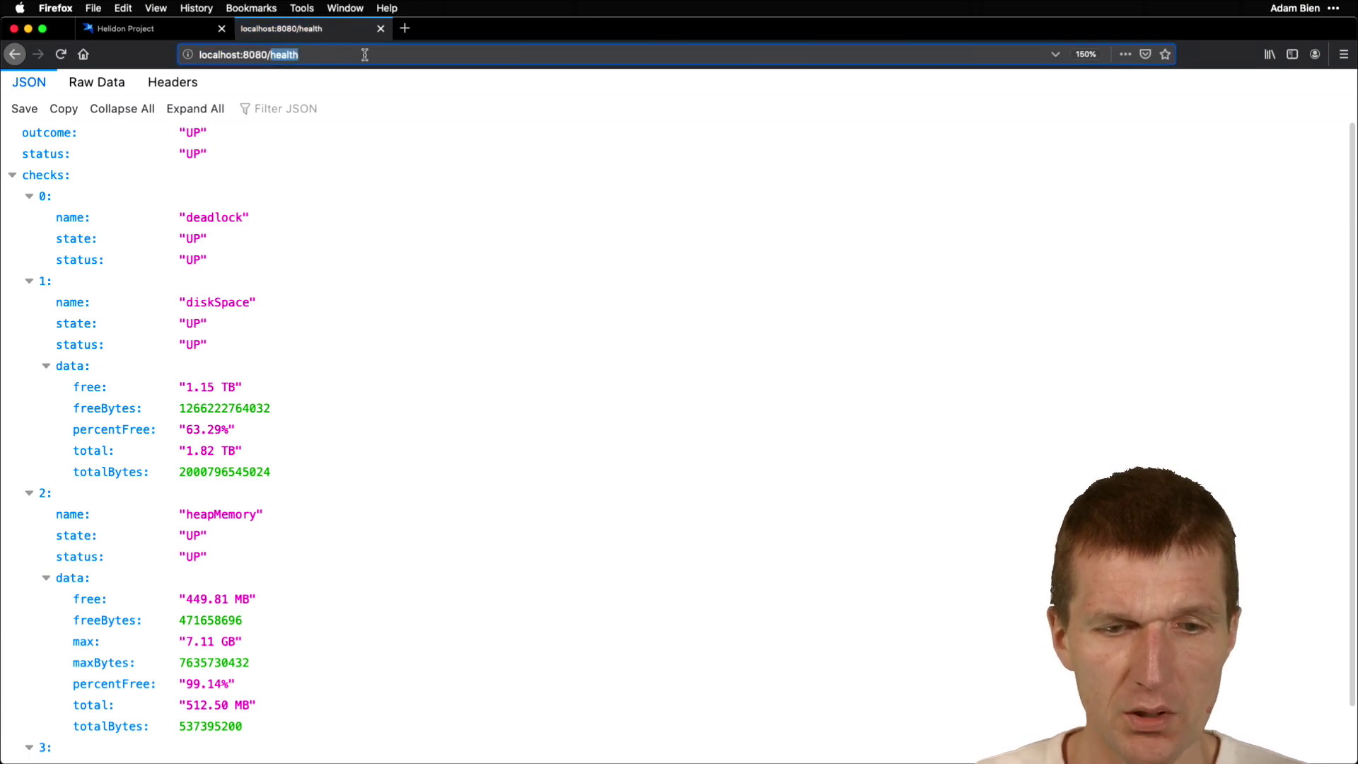
text(openapi)
key(Return)
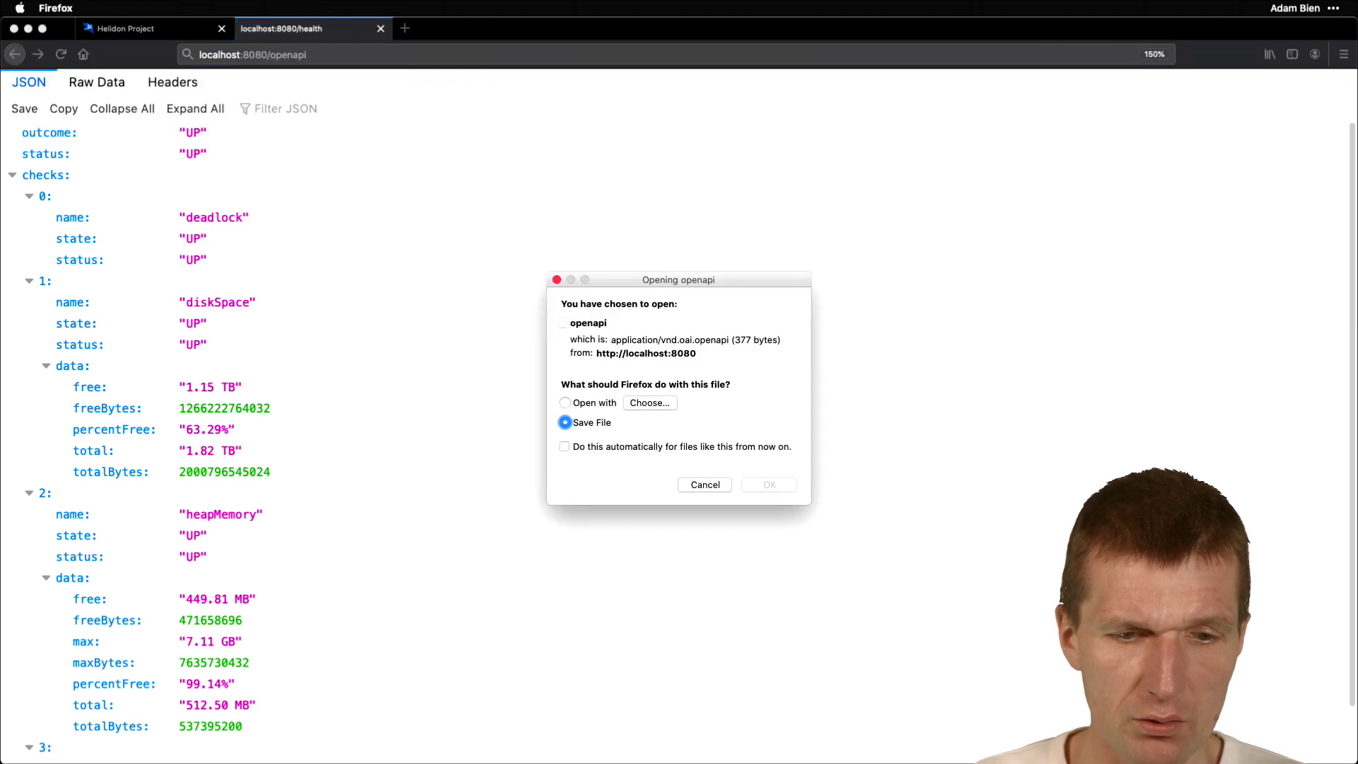
- Cancel the openapi download and open a new terminal session
click(695, 487)
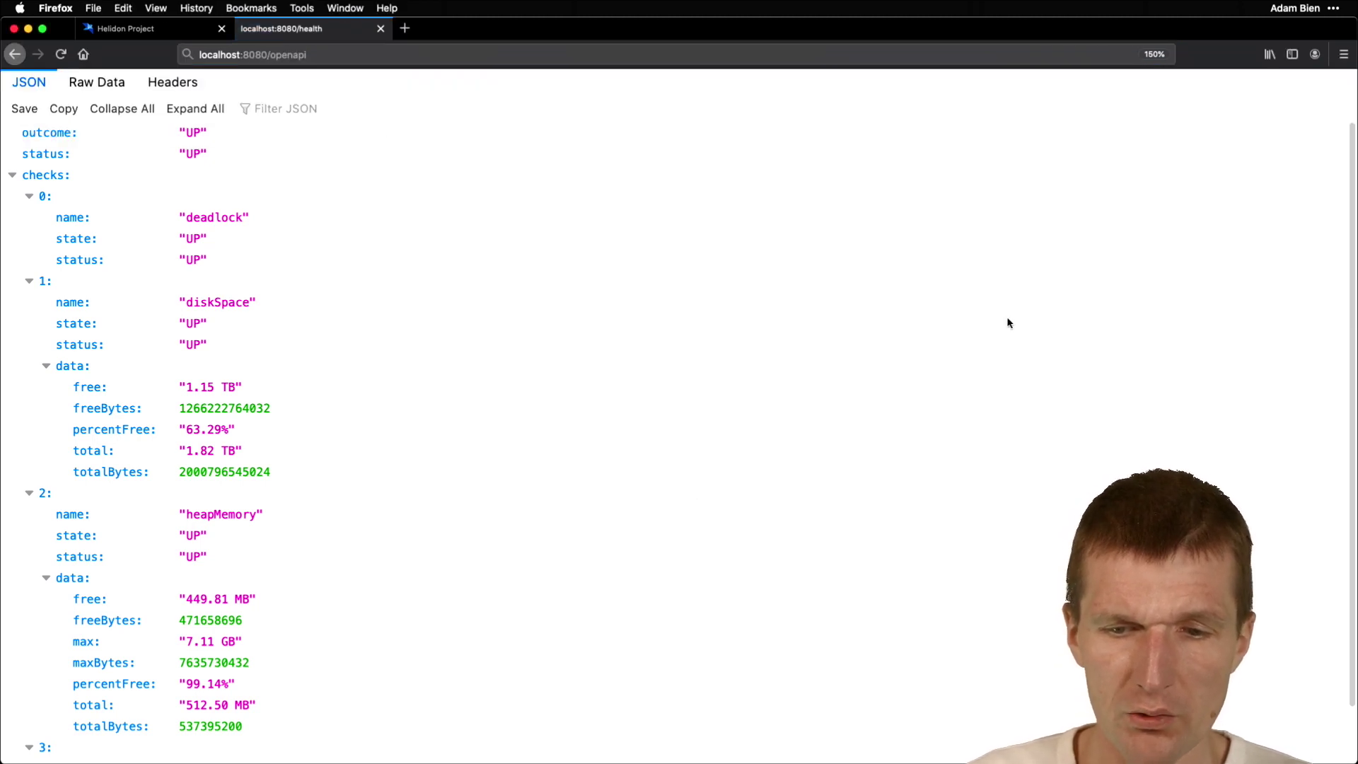
key(super+Tab)
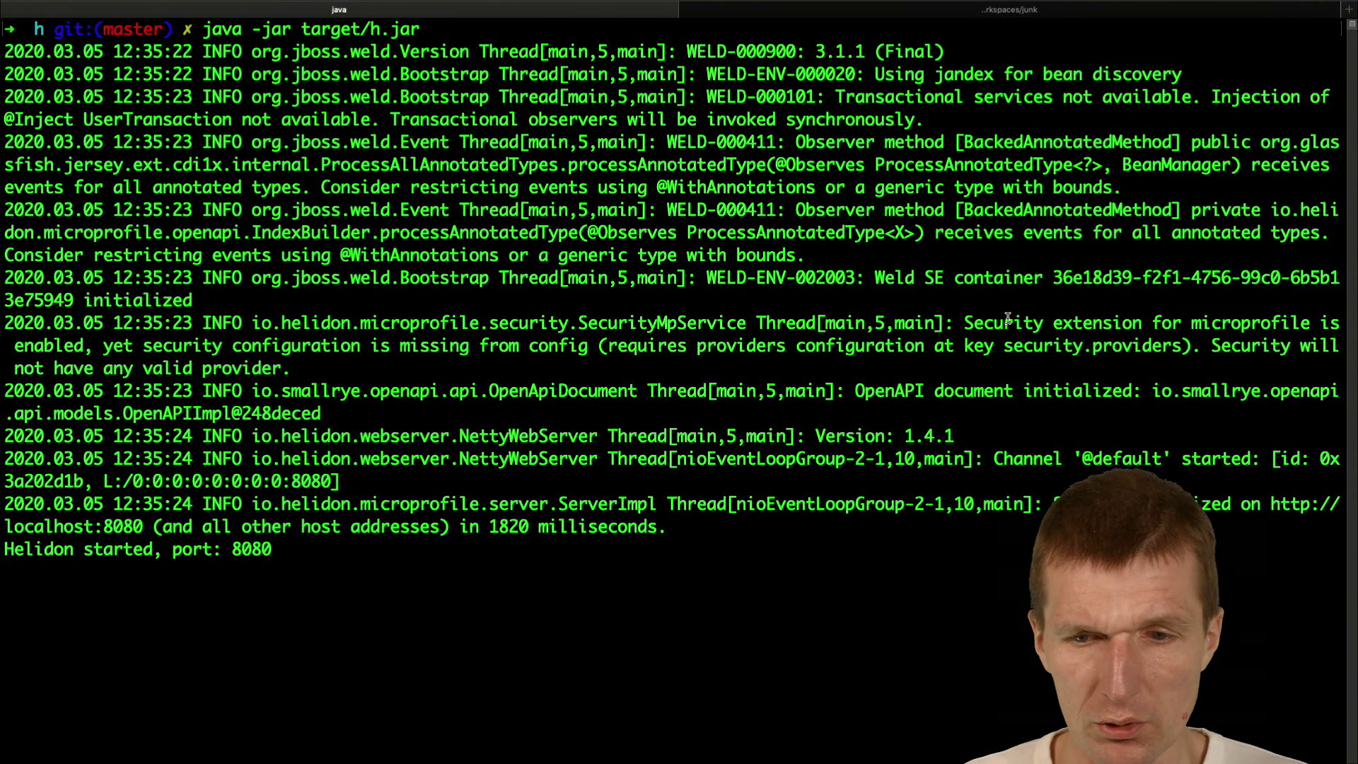
key(super+2)
key(super+t)
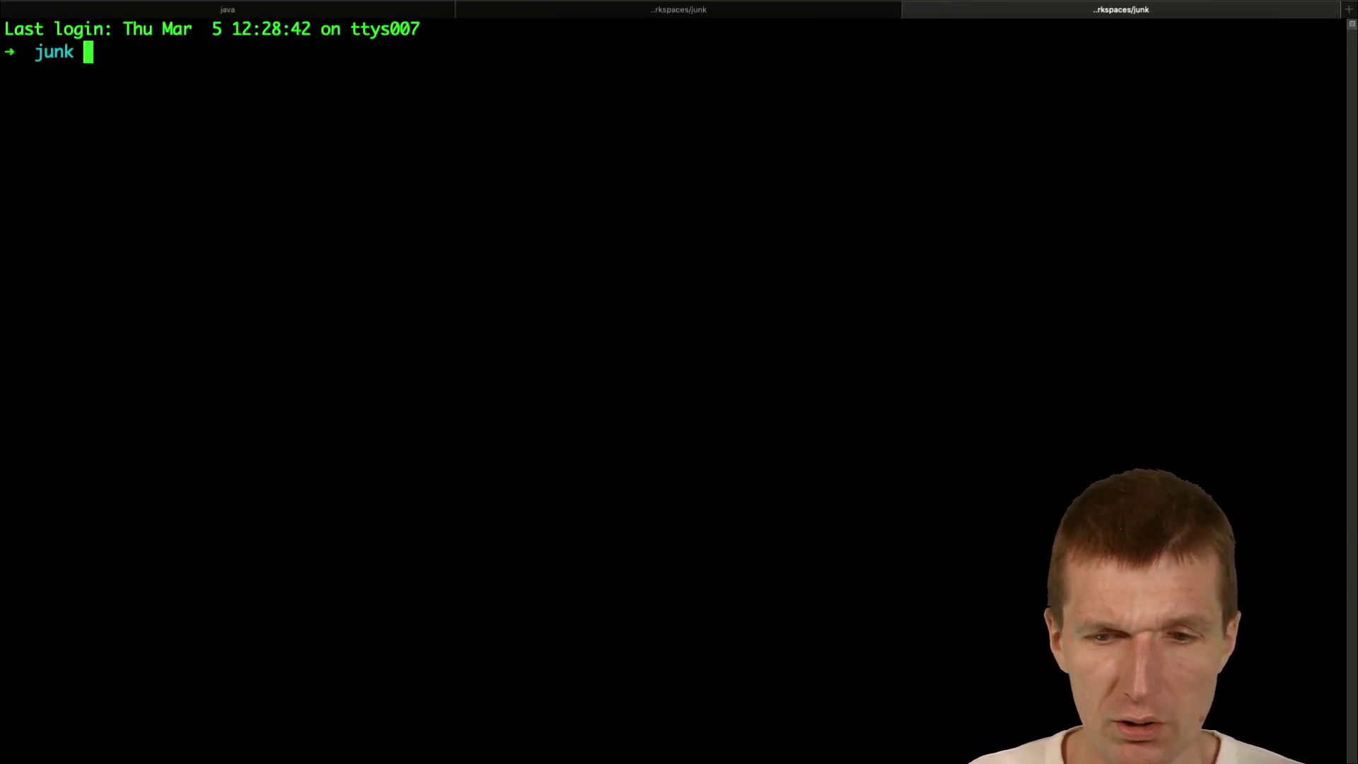
- Check Activity Monitor listing the java process at about 316.9 MB, then return to the Helidon session
key(super+Tab)
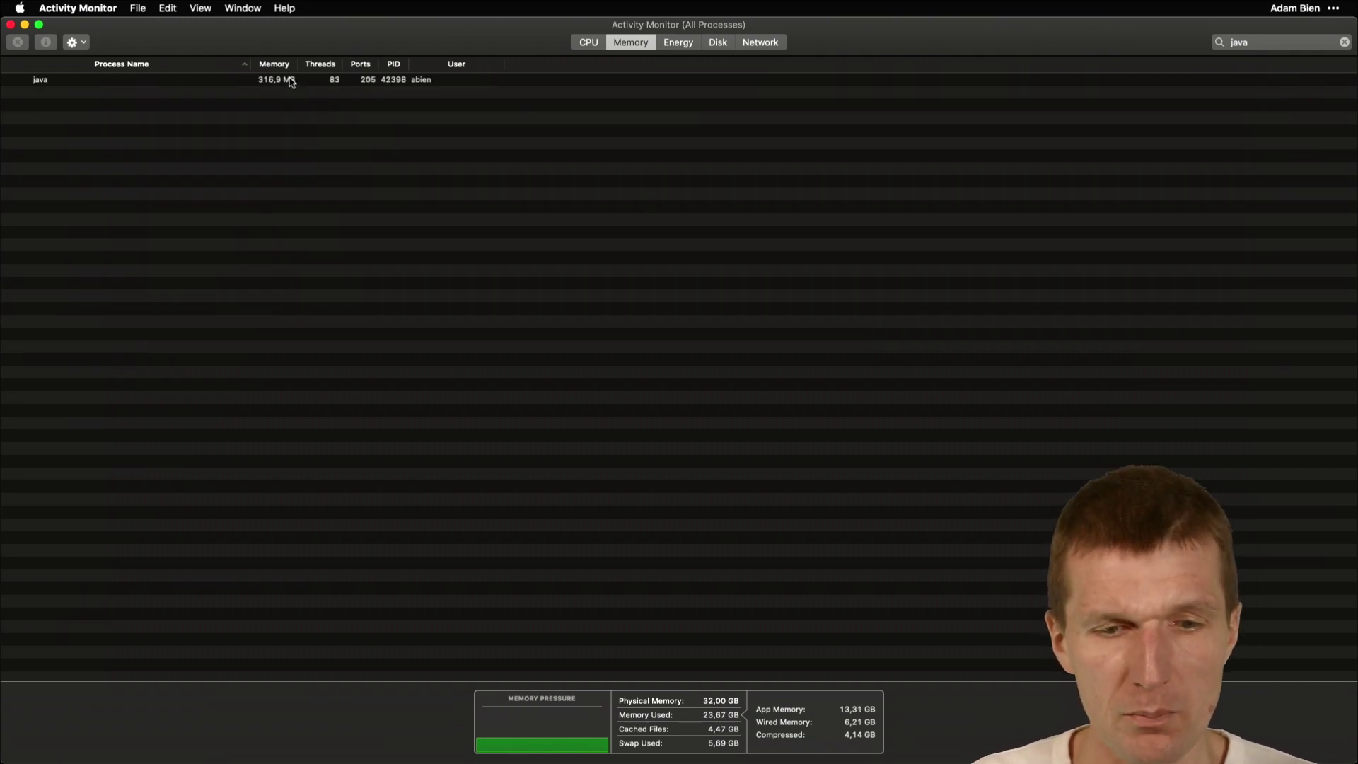
key(super+Tab)
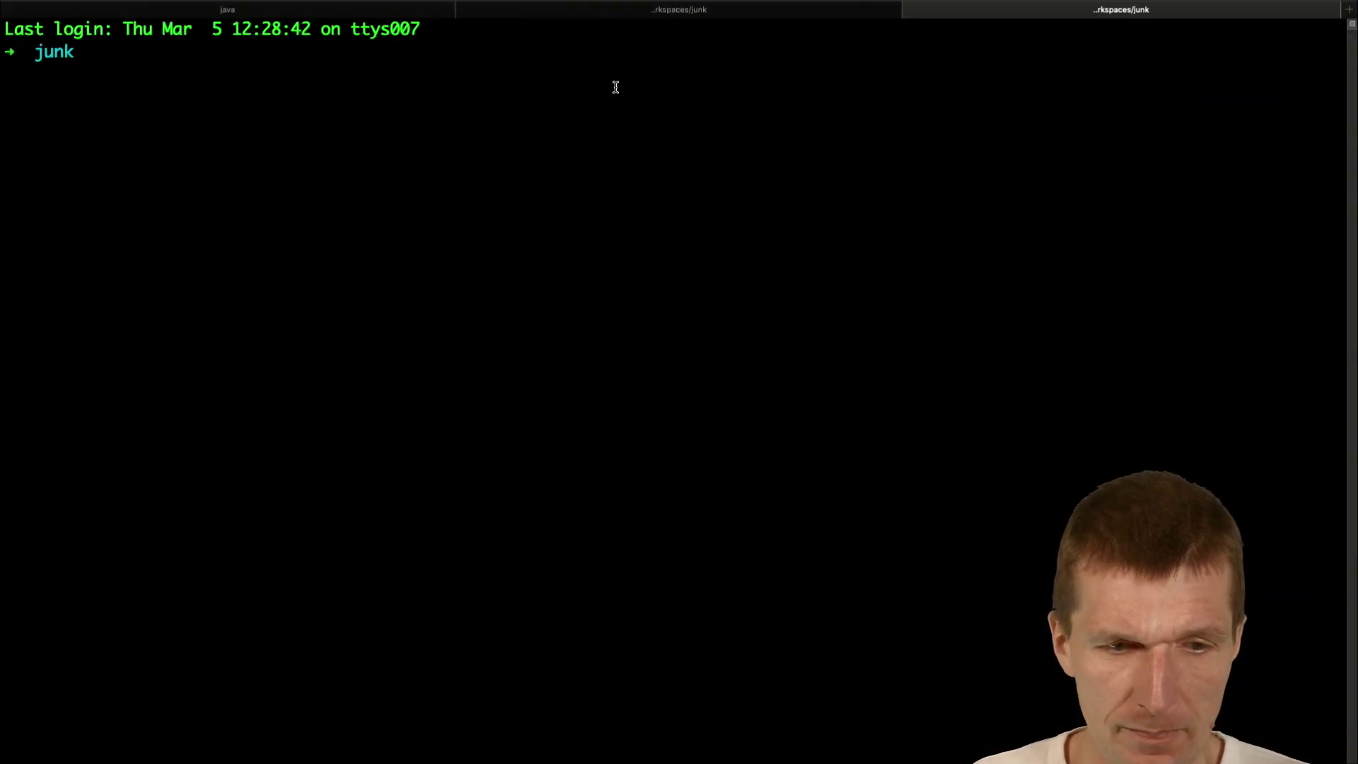
key(super+Tab)
key(super+Tab)
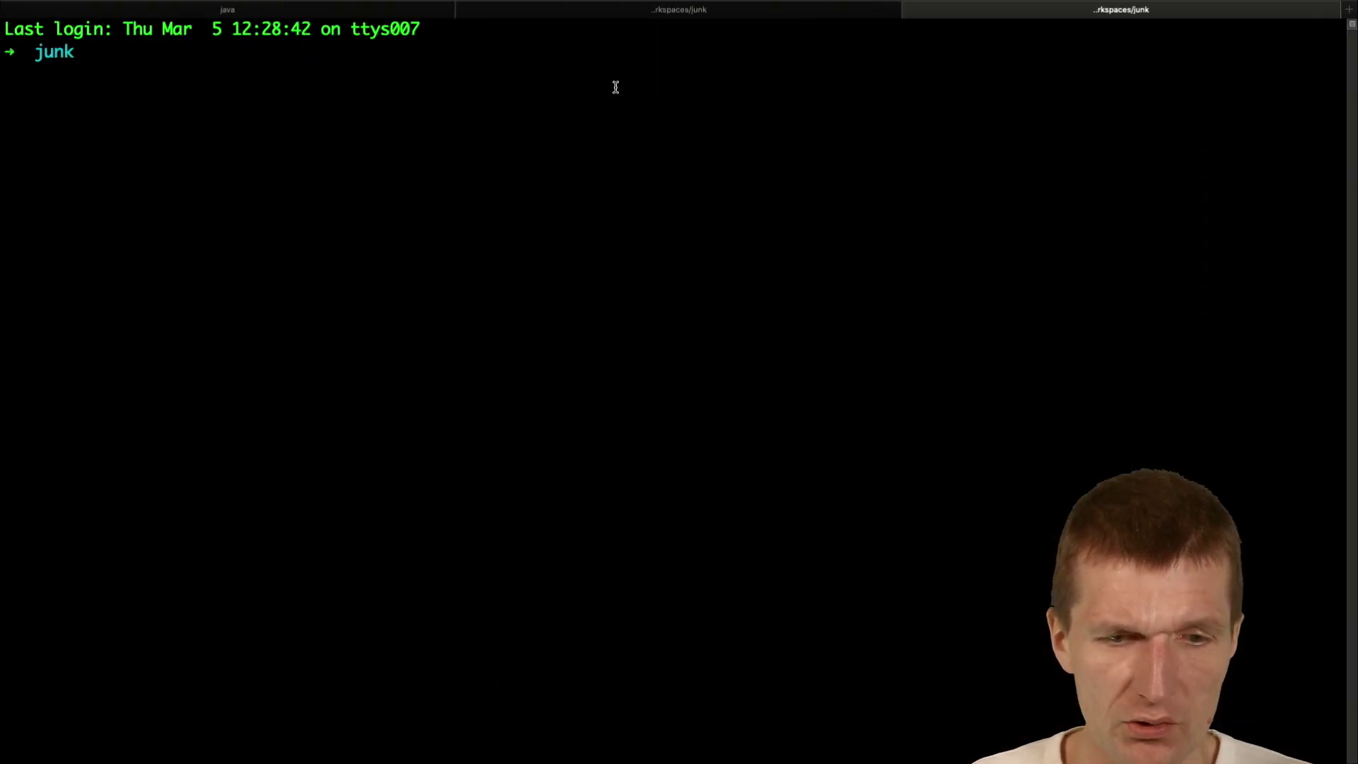
key(super+shift+bracketleft)
key(super+shift+bracketleft)
- Stop Helidon and relaunch the jar with -Xmx20m
key(ctrl+c)
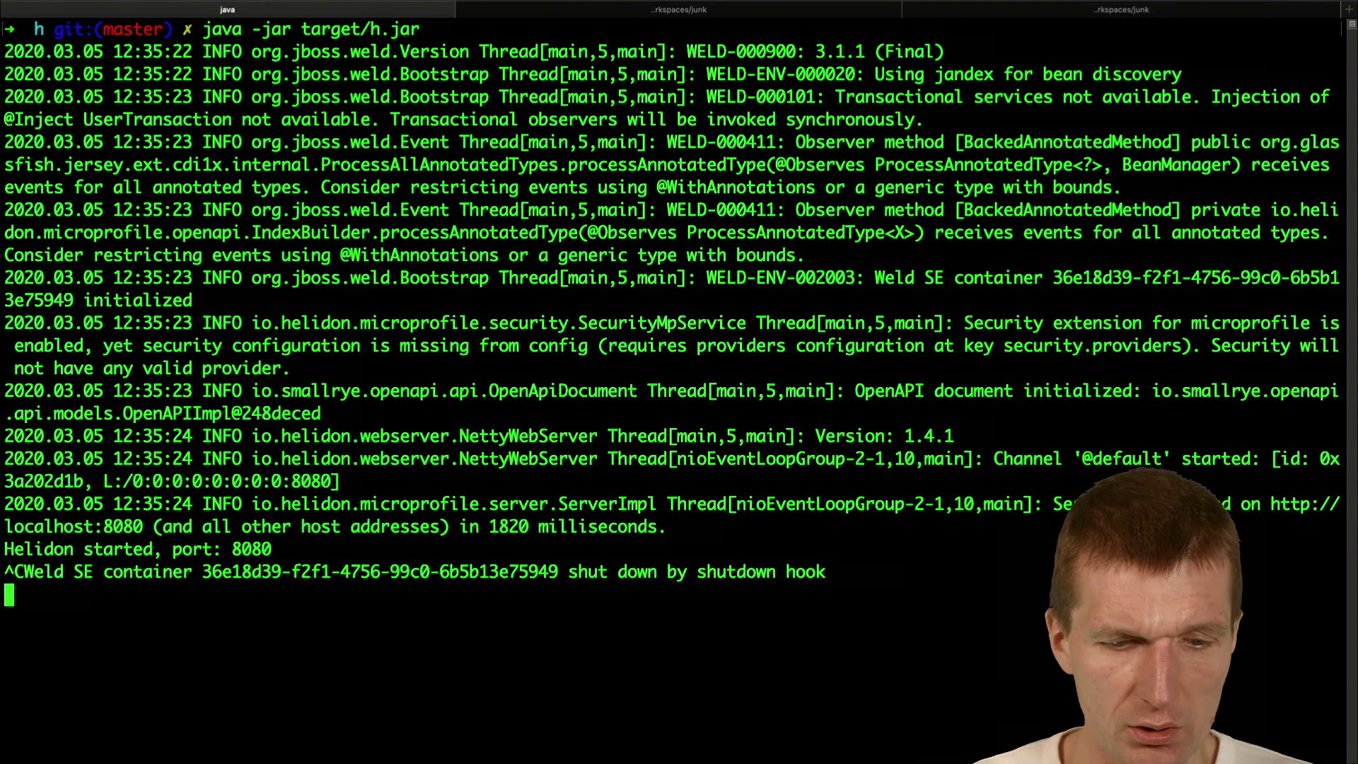
key(Up)
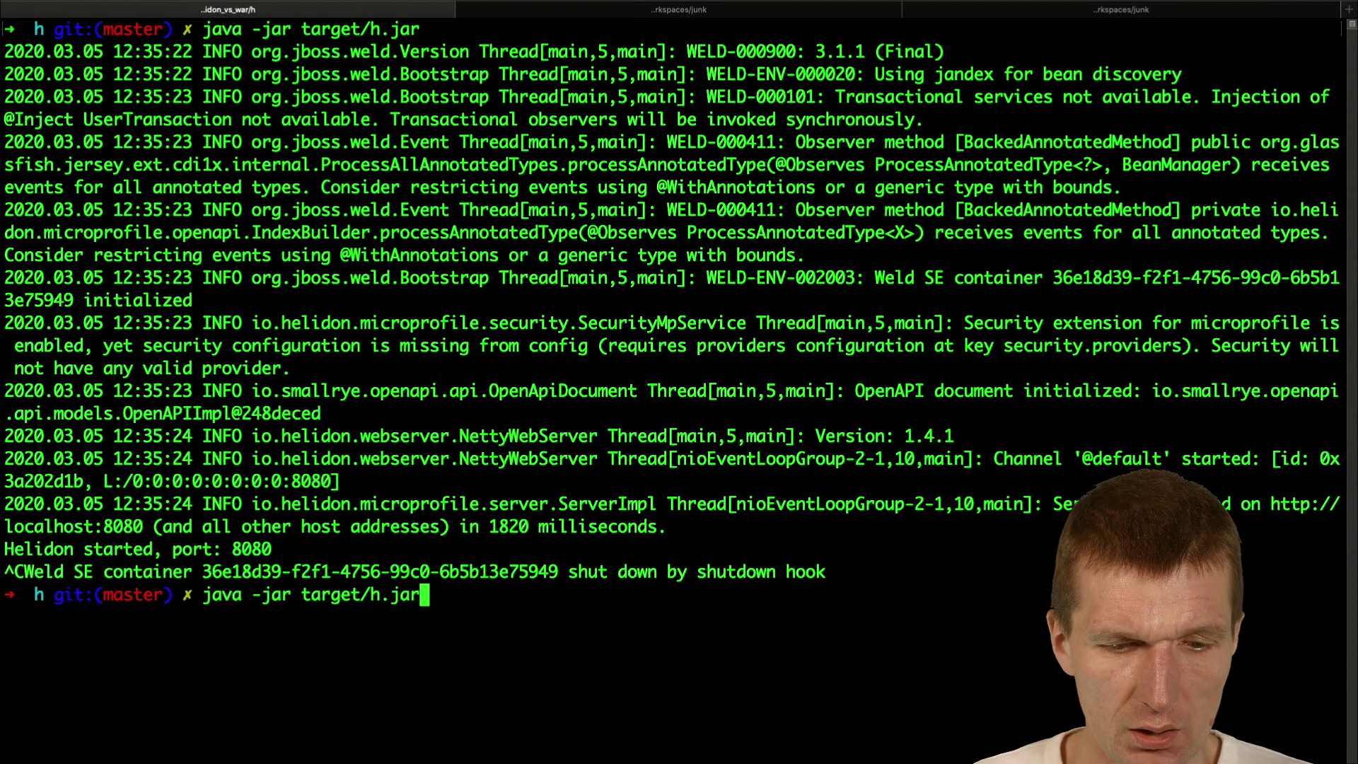
key(Left)
key(Left)
key(Left)
key(Left)
key(Left)
key(Left)
key(Left)
key(Left)
key(Left)
key(Left)
text(-Xmx20m)
key(Return)
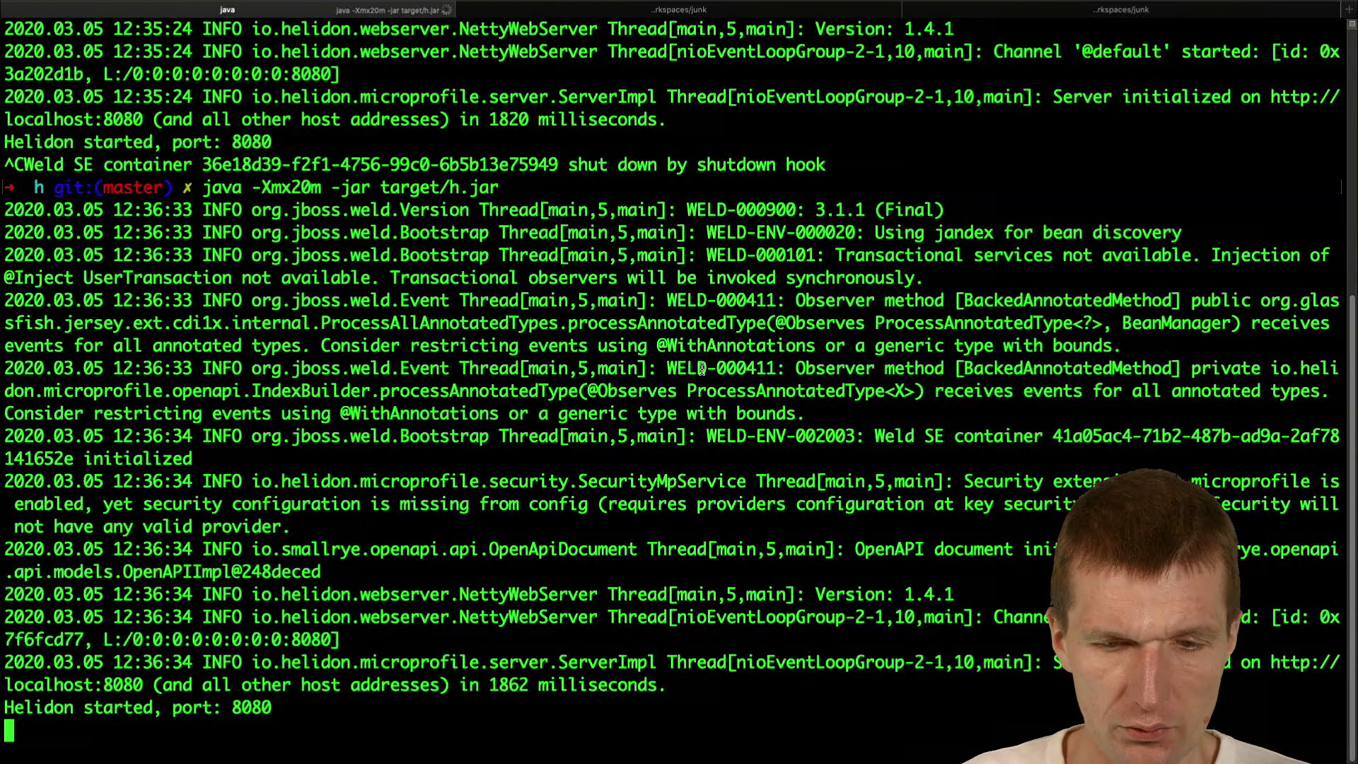
- Check Activity Monitor showing the process at 140.7 MB, then open a new terminal session
key(ctrl+Right)
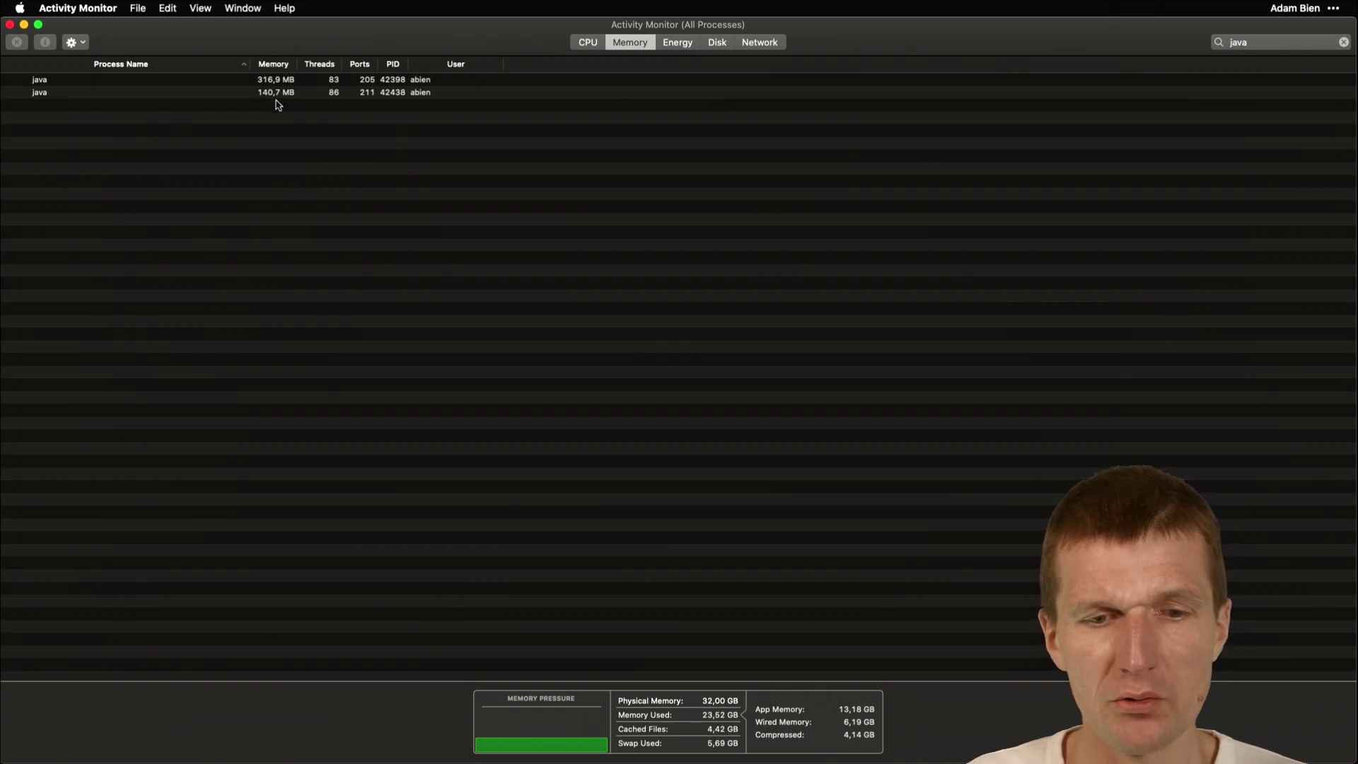
key(super+Tab)
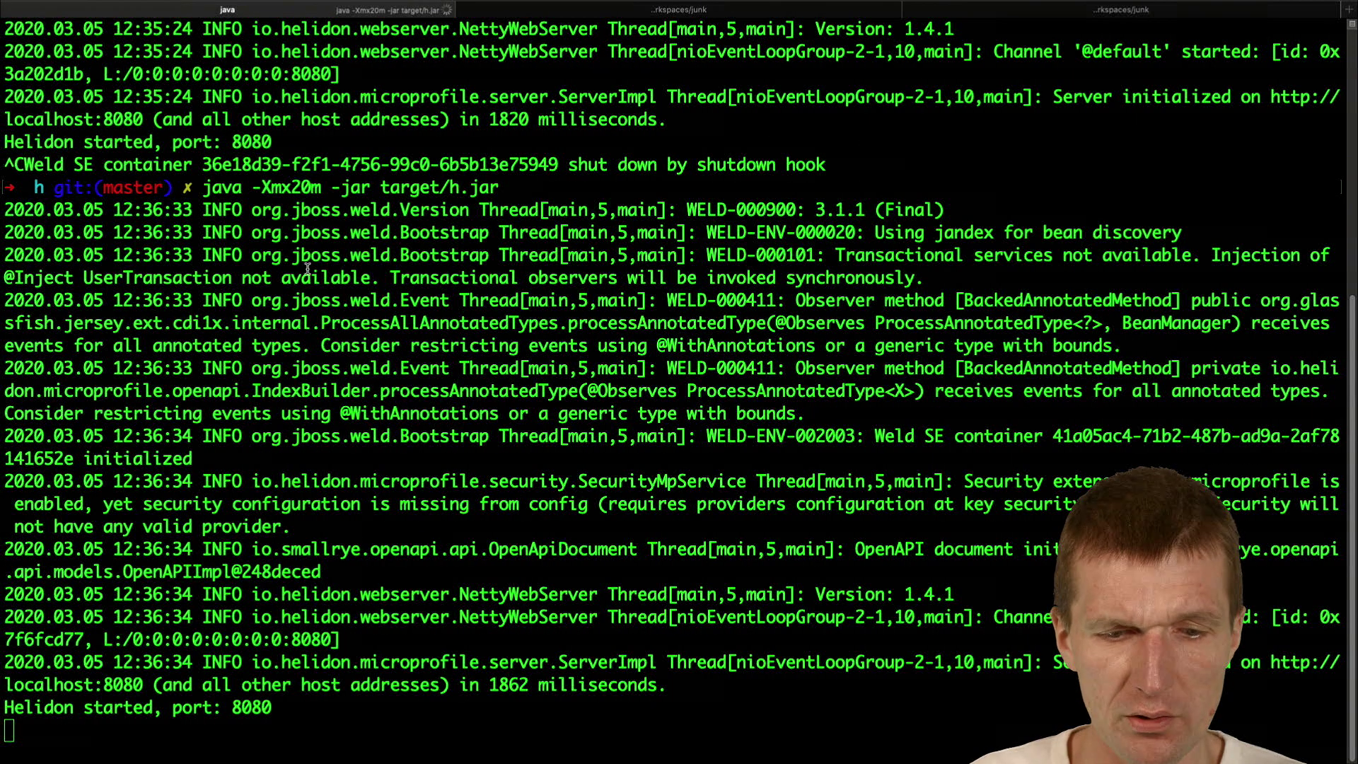
key(super+t)
text(jvsi)
text(sualvm)
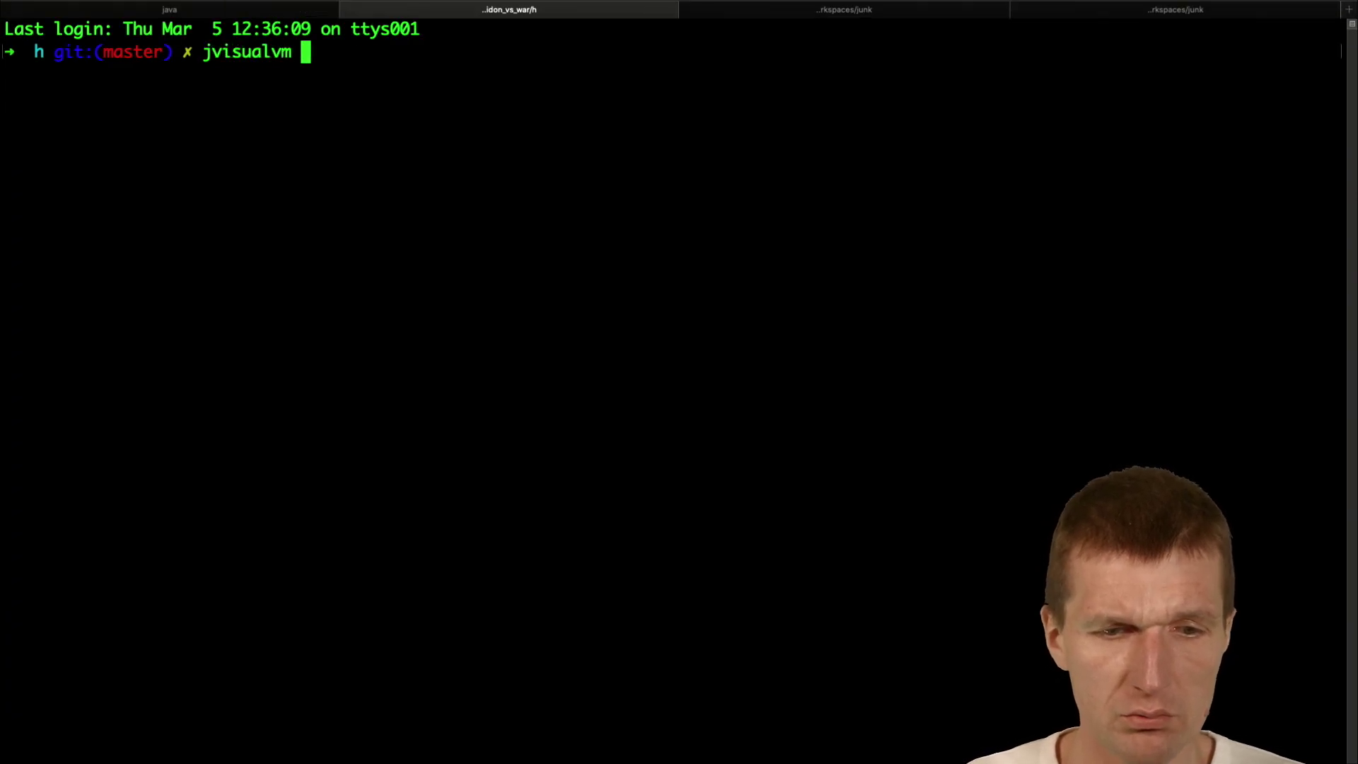
- Launch VisualVM and monitor the airhacks.Main process's live heap and thread graphs
key(Return)
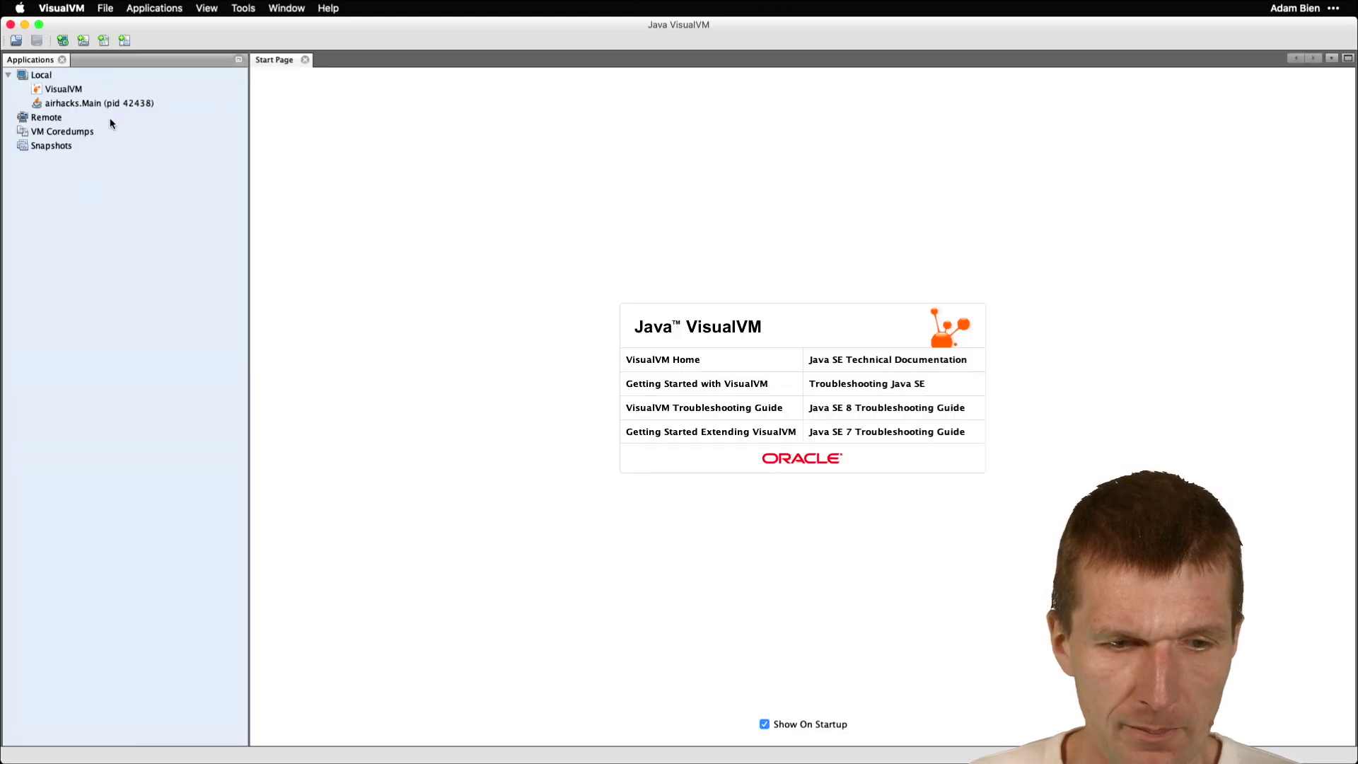
click(103, 105)
double_click(102, 105)
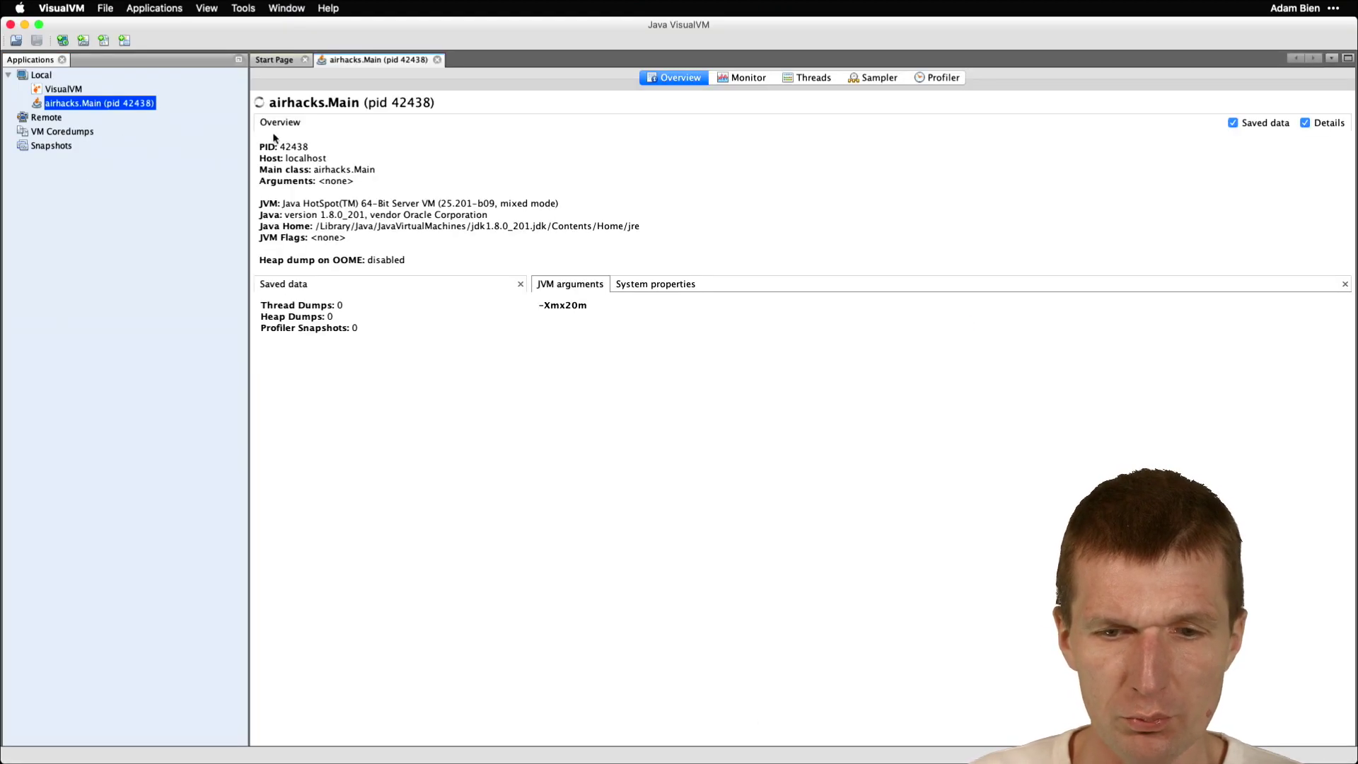
click(745, 82)
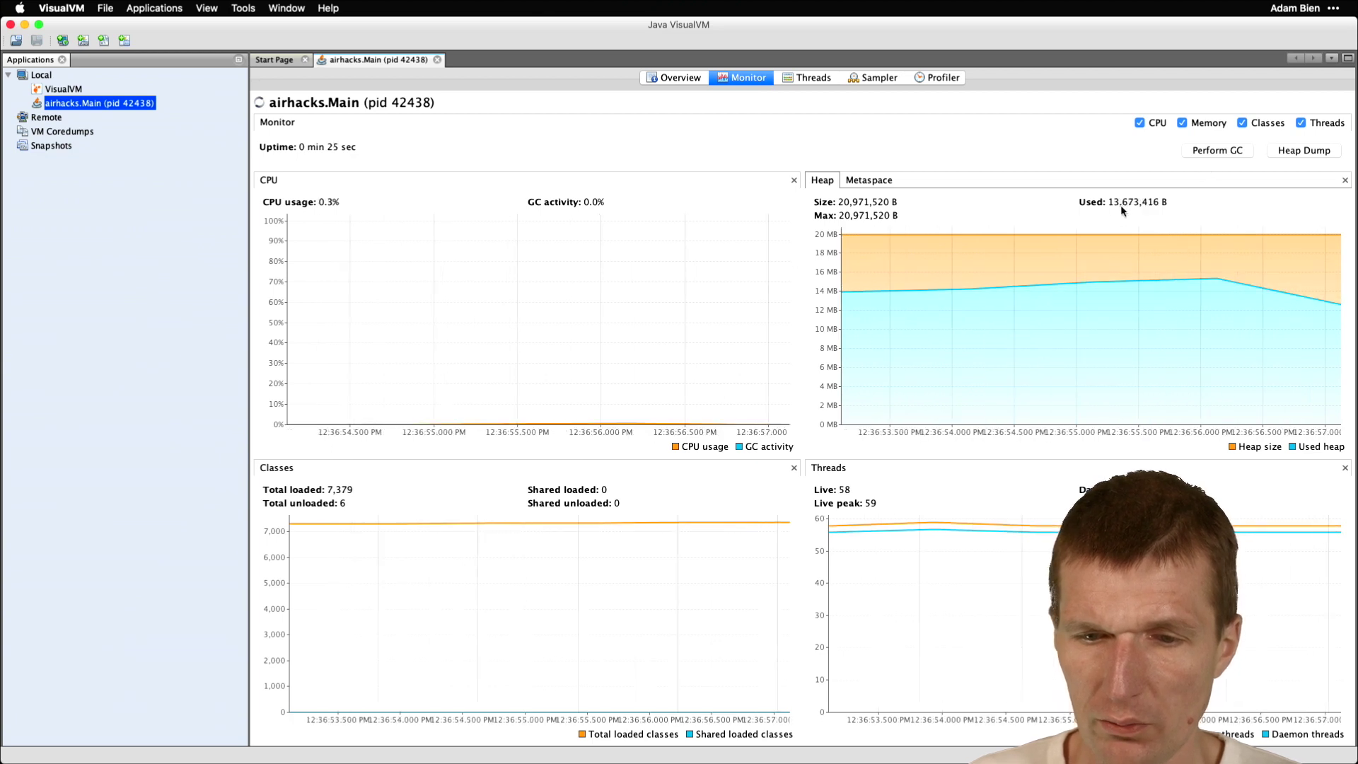
- Force garbage collection twice, dropping used heap to about 10 MB of the 20 MB heap
click(1227, 148)
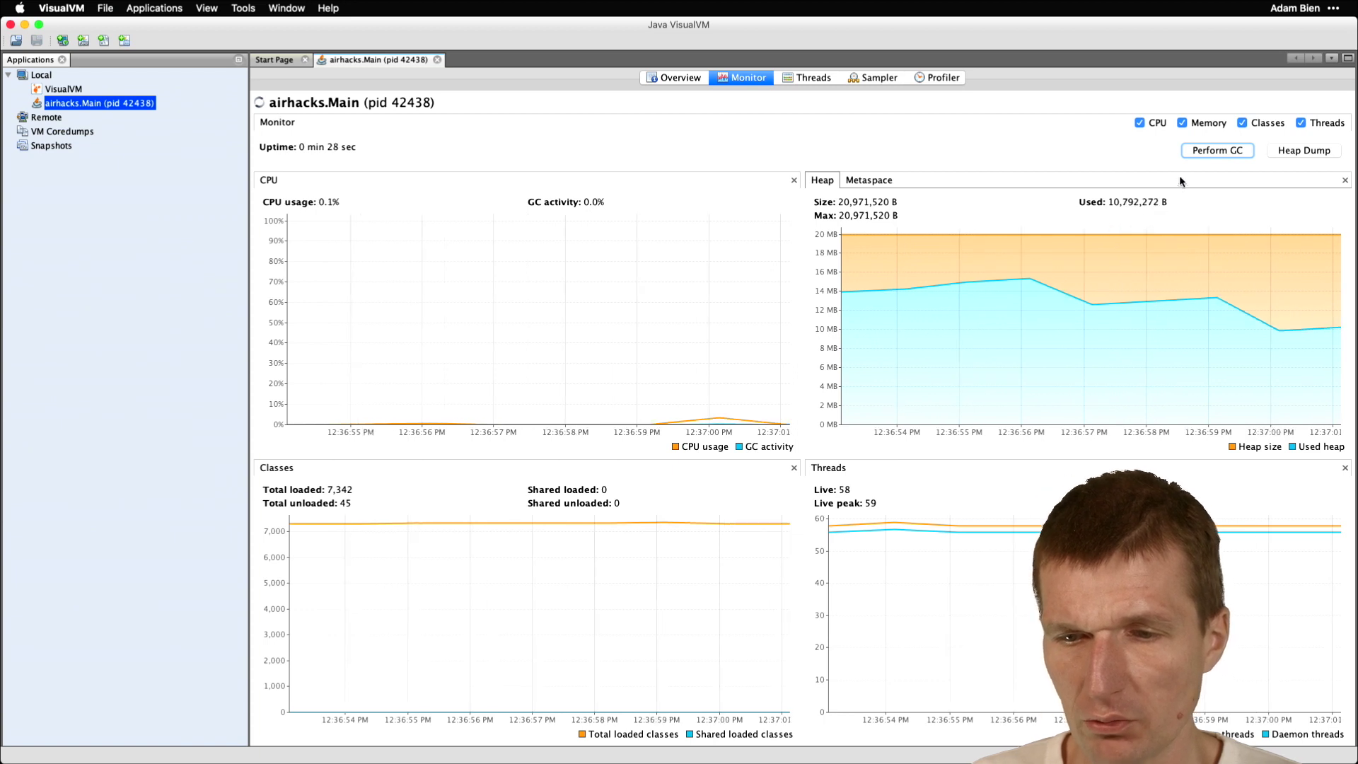
click(1218, 150)
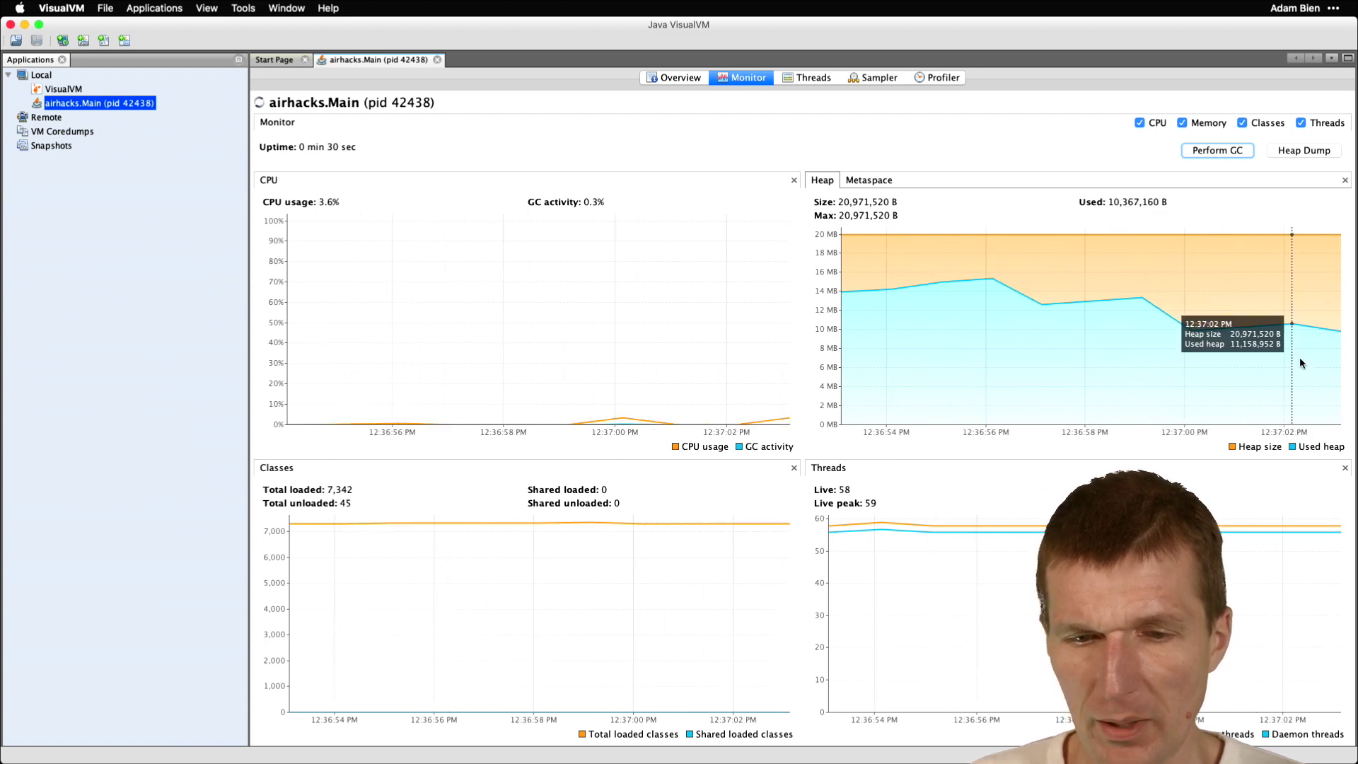
key(super+Tab)
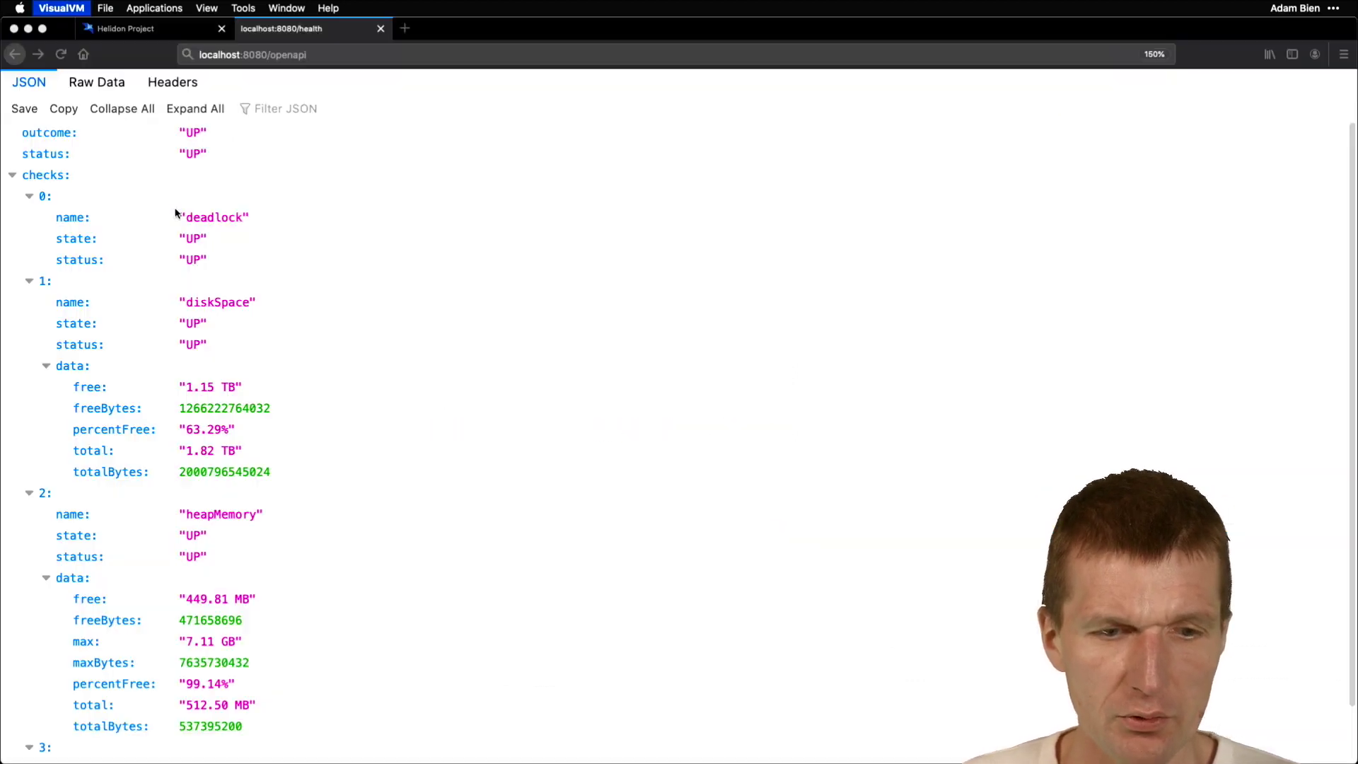
- Stop the running Helidon server with Ctrl+C and list the junk folder contents
key(super+Tab)
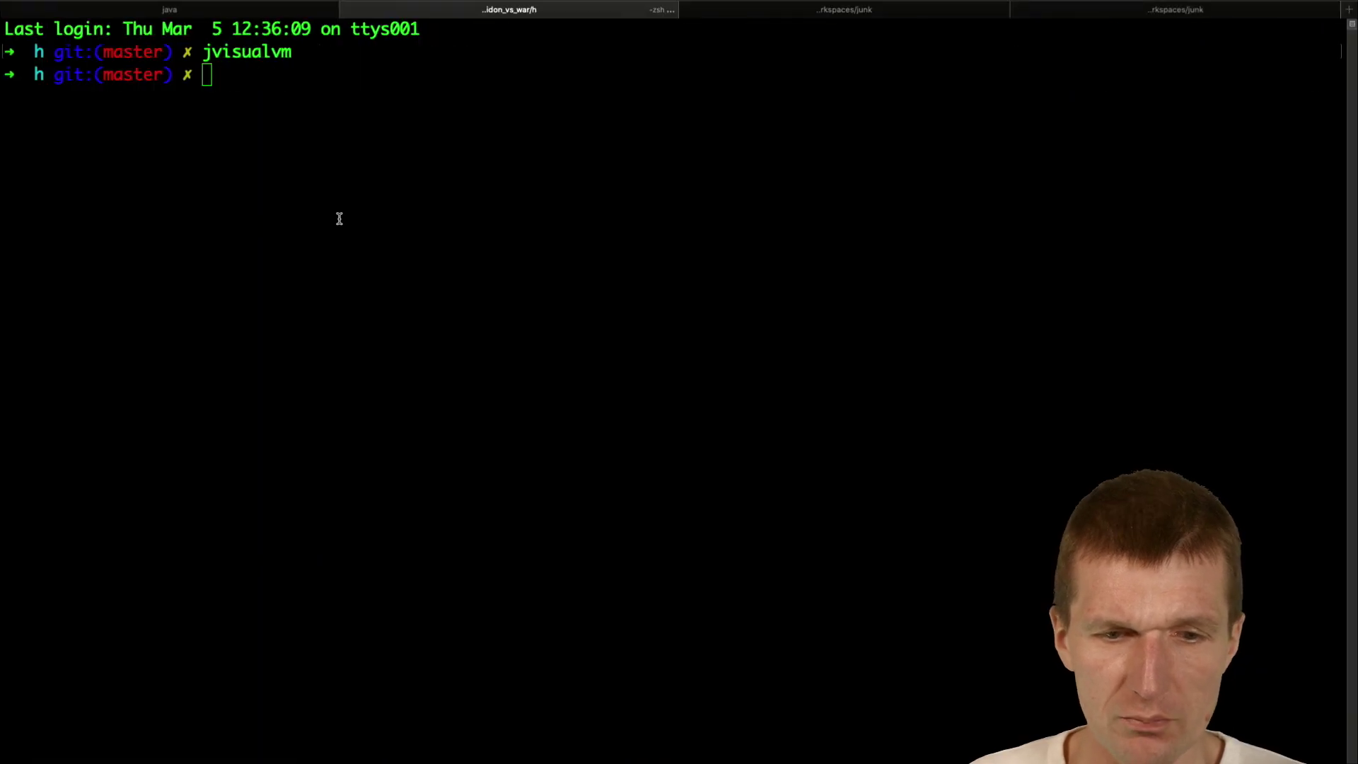
key(super+1)
key(ctrl+c)
key(super+2)
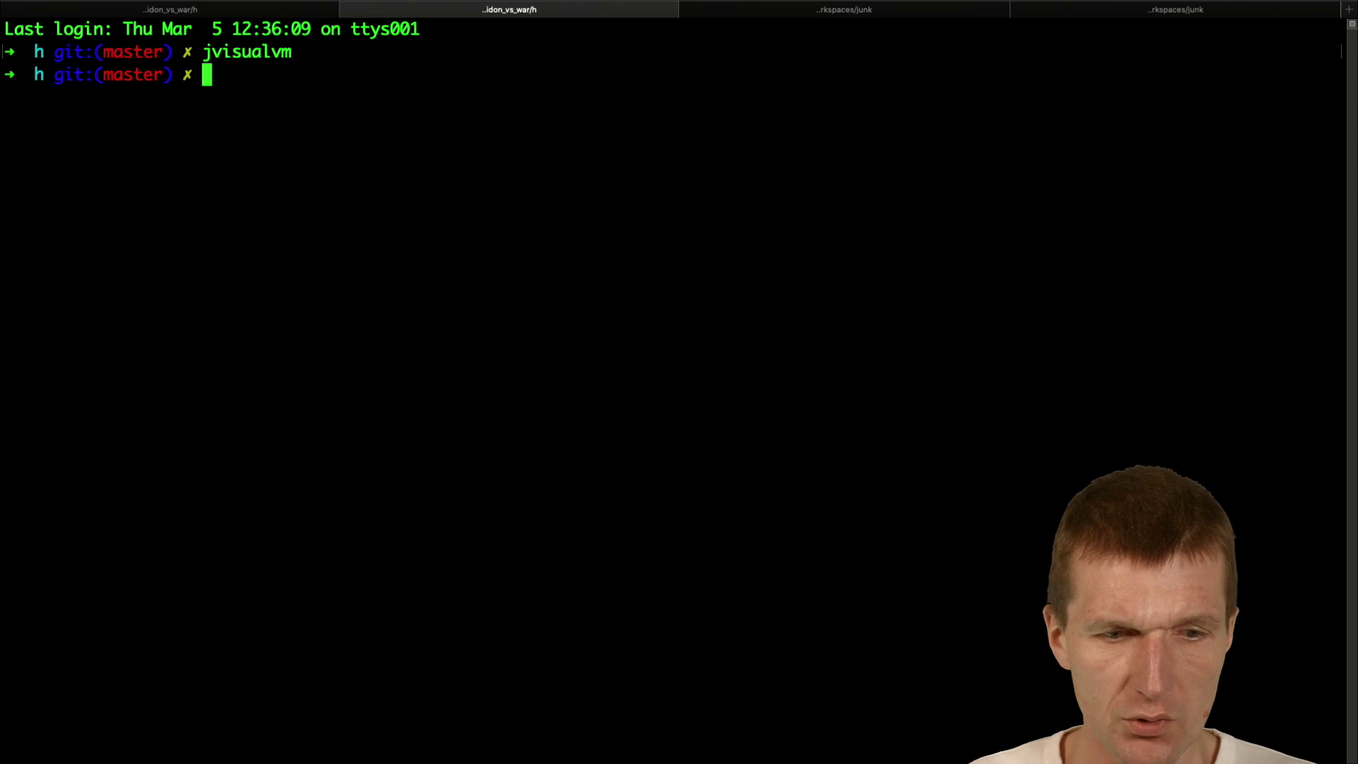
key(super+3)
text(ls)
key(Return)
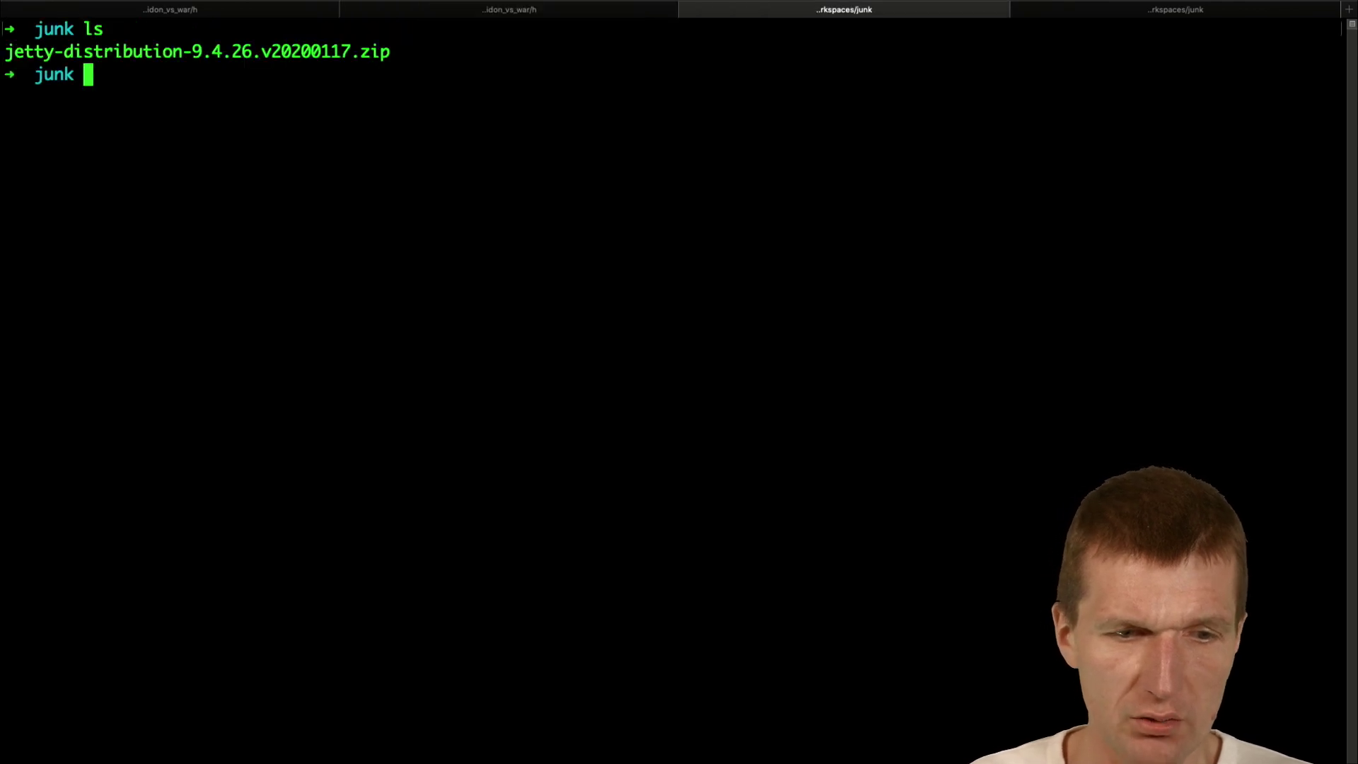
text(unzip)
- Unzip the Jetty 9.4.26 distribution and move into its bin directory, listing the scripts
key(Tab)
key(Return)
text(cd j)
key(Tab)
key(Return)
text(ls)
key(Return)
text(cd)
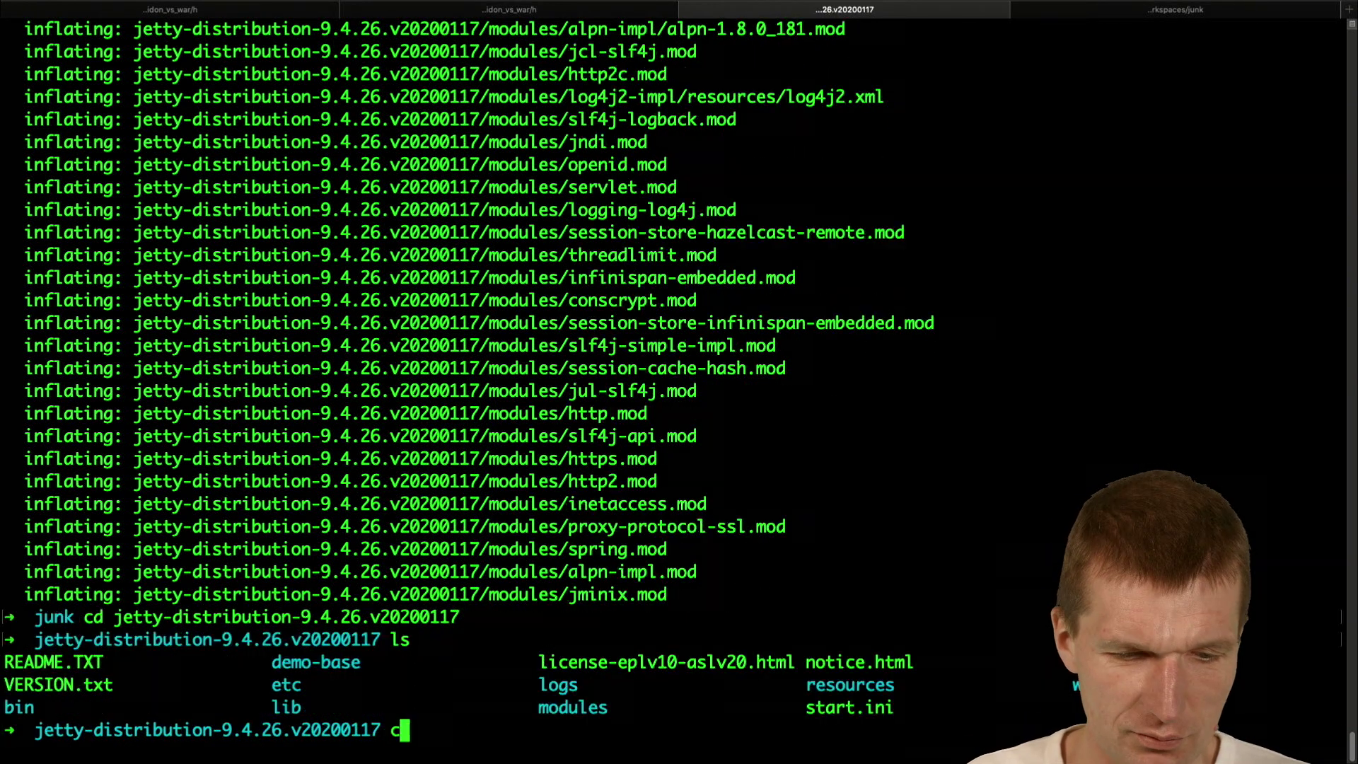
text( bin)
key(Return)
text(ls)
key(Return)
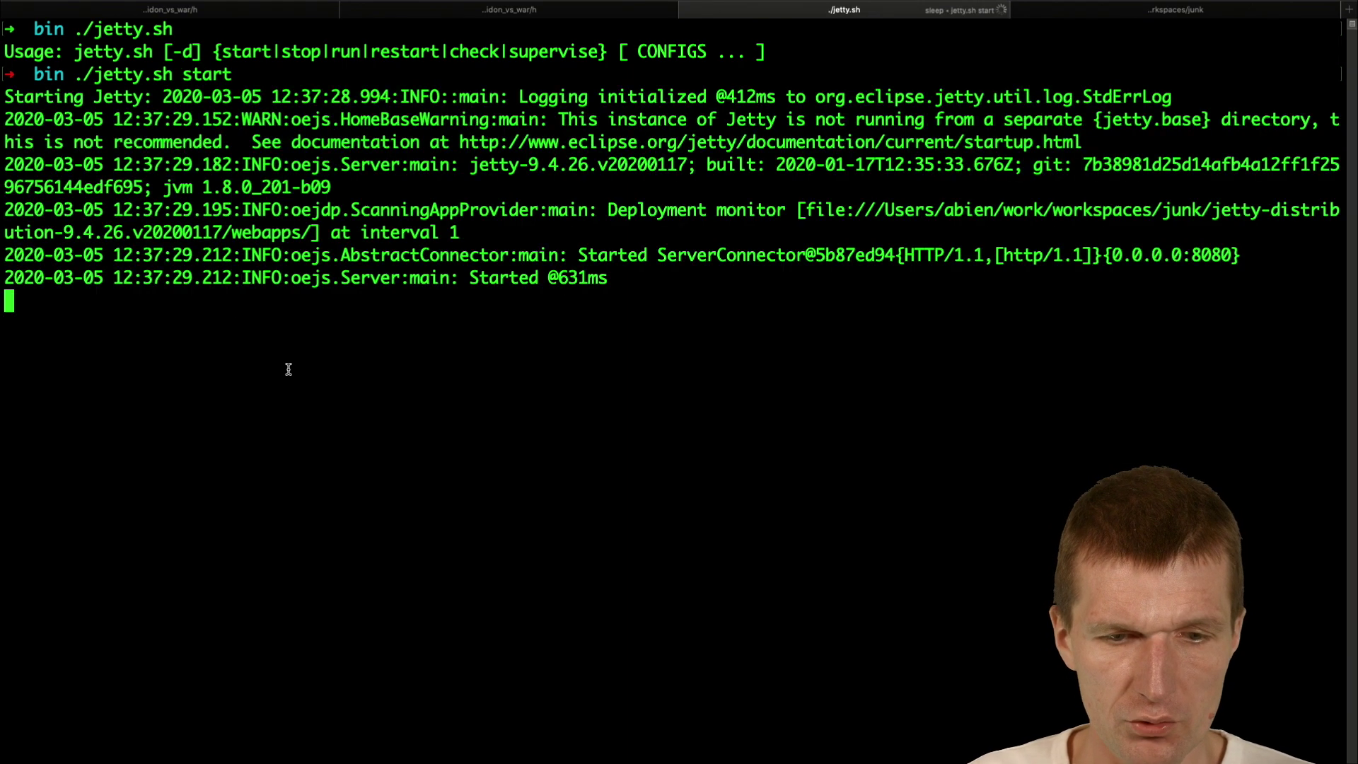
- Load localhost:8080 in Firefox, showing Jetty's Error 404 - Not Found page
key(super+Tab)
key(super+l)
key(BackSpace)
key(BackSpace)
key(BackSpace)
key(BackSpace)
key(BackSpace)
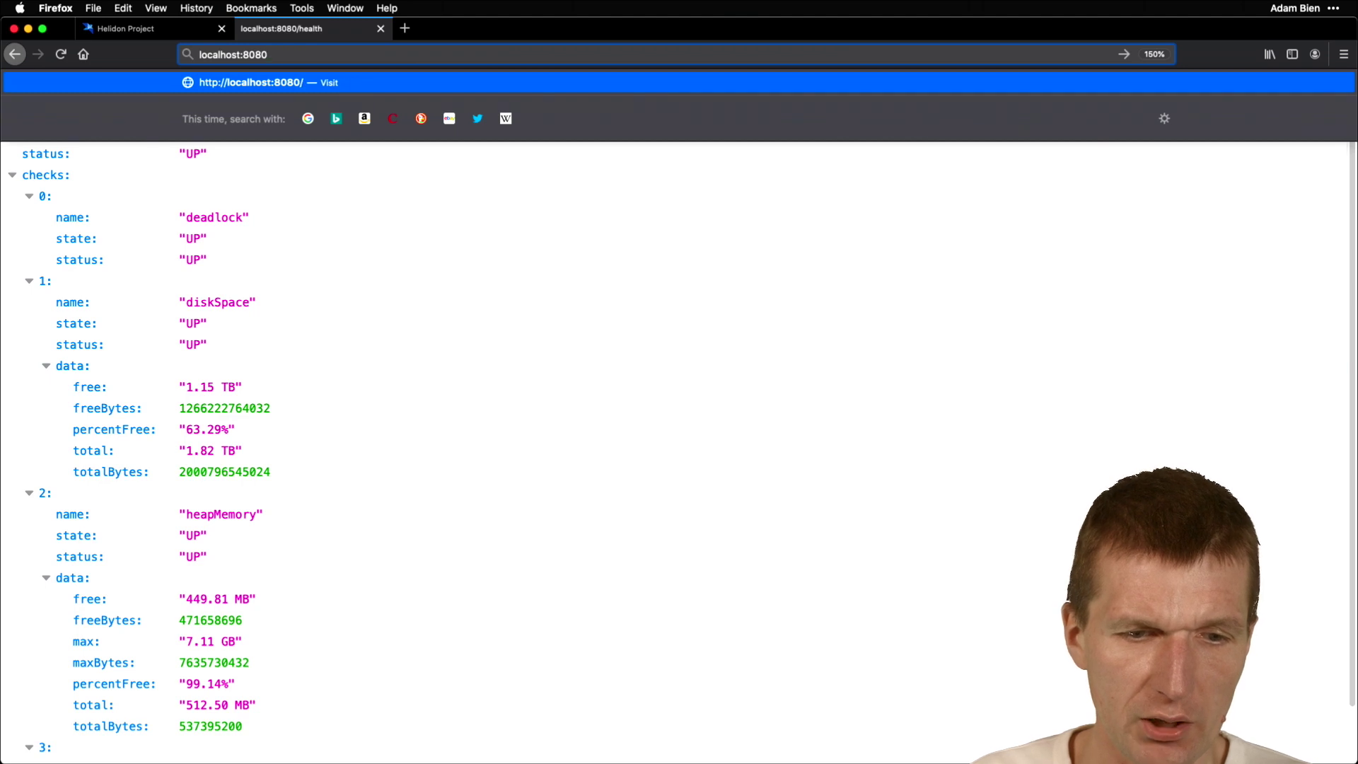
key(Return)
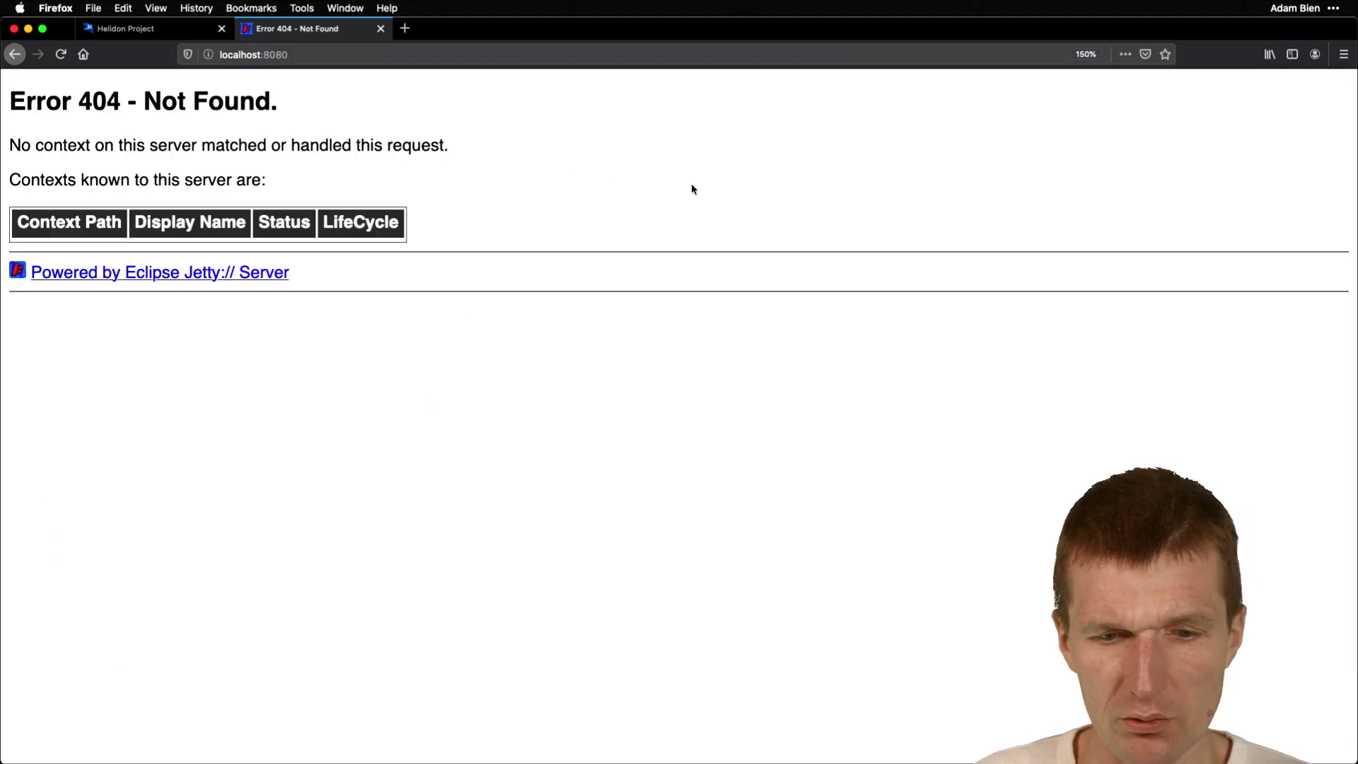
key(super+Tab)
key(super+Tab)
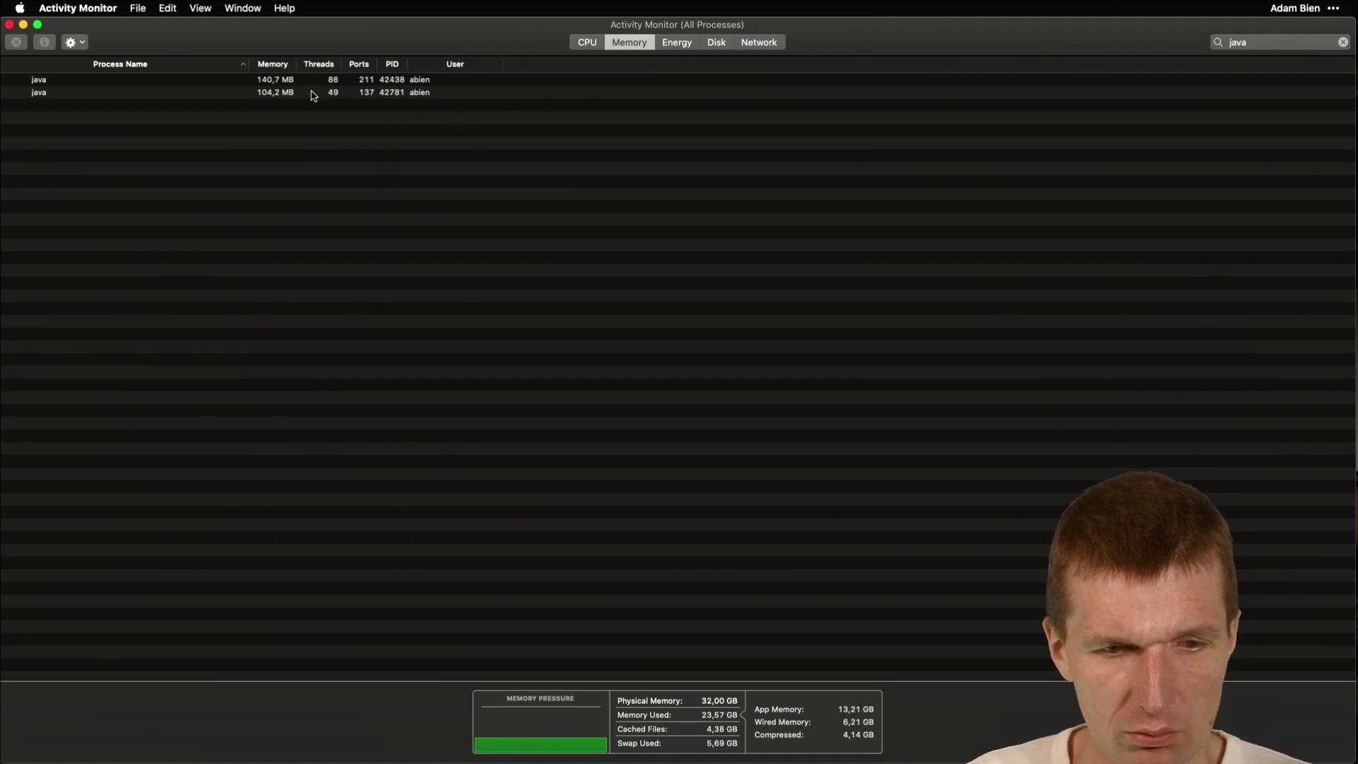
- Review the terminal tabs and check the single Jetty java process at about 104 MB in Activity Monitor
key(super+Tab)
key(super+Left)
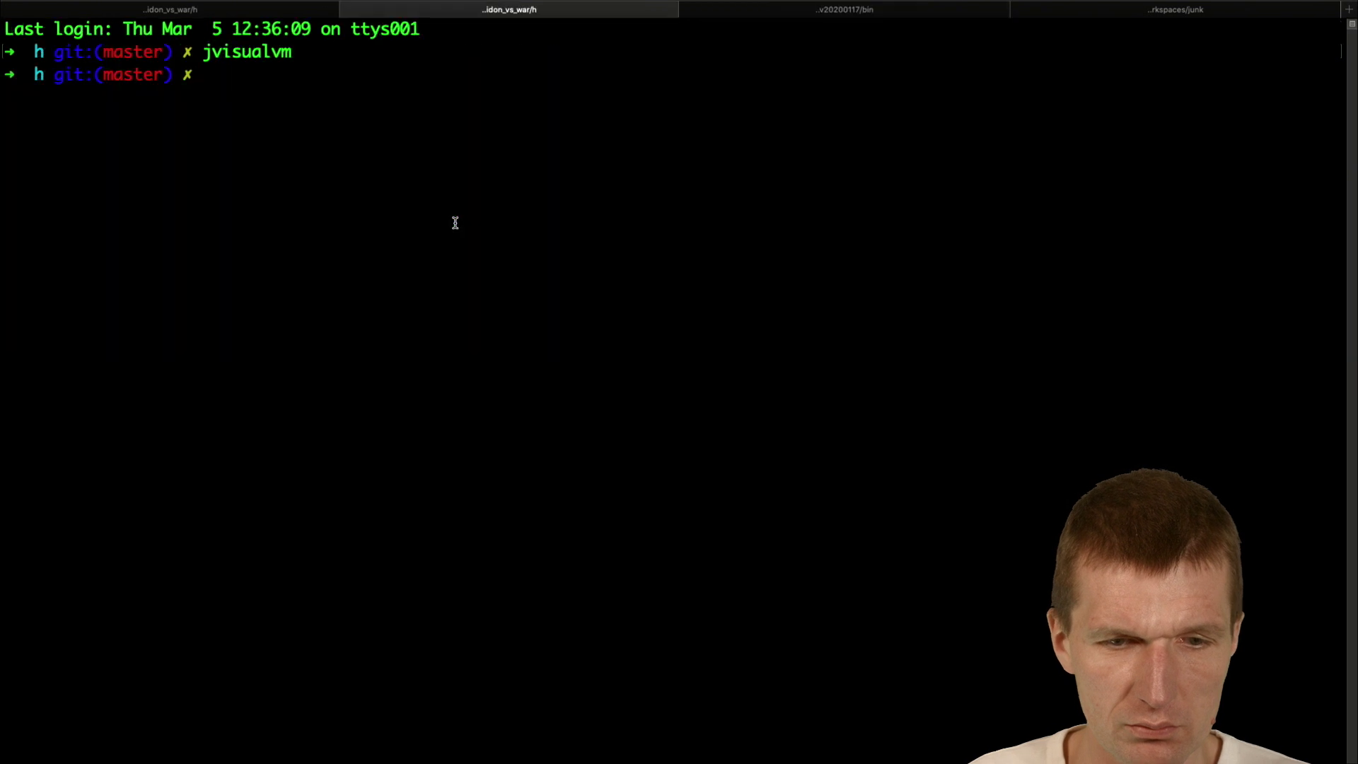
key(super+Left)
key(super+Right)
key(super+Right)
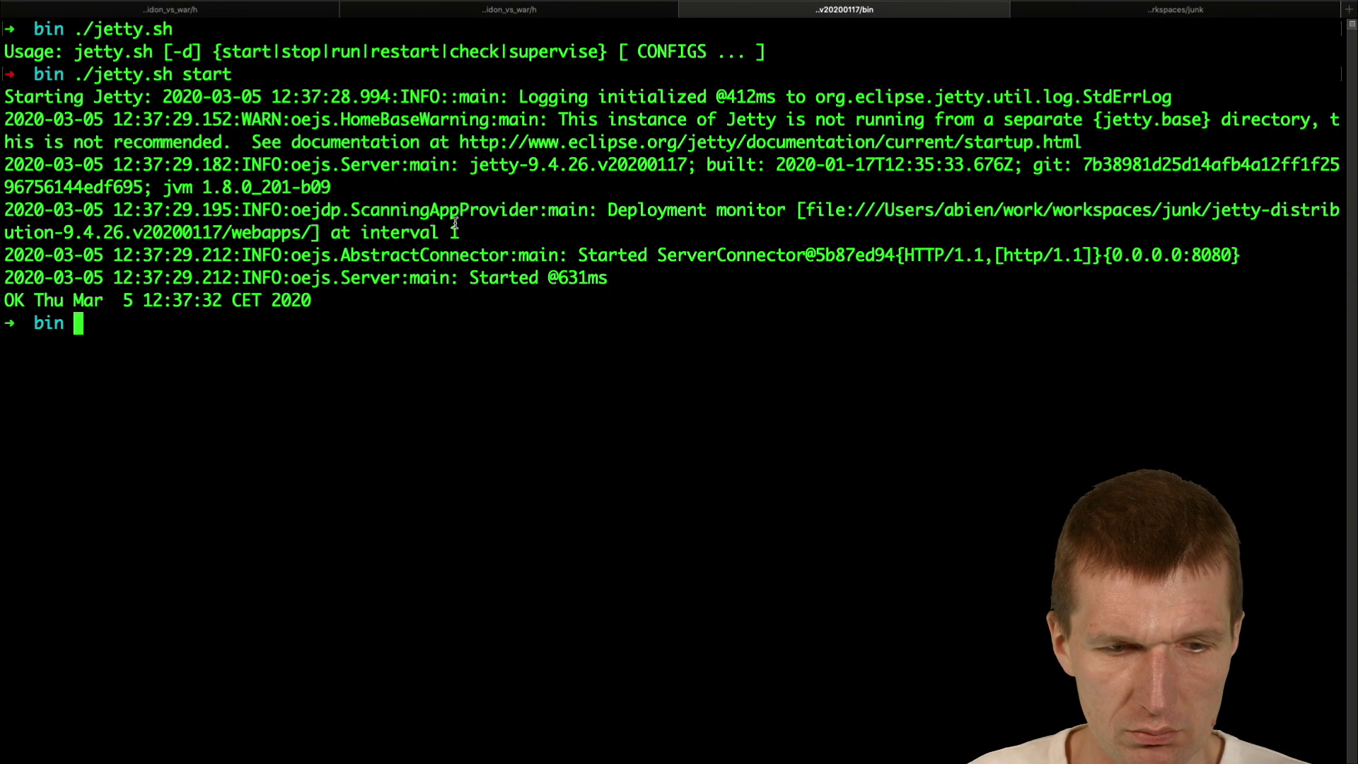
key(super+Right)
key(super+Tab)
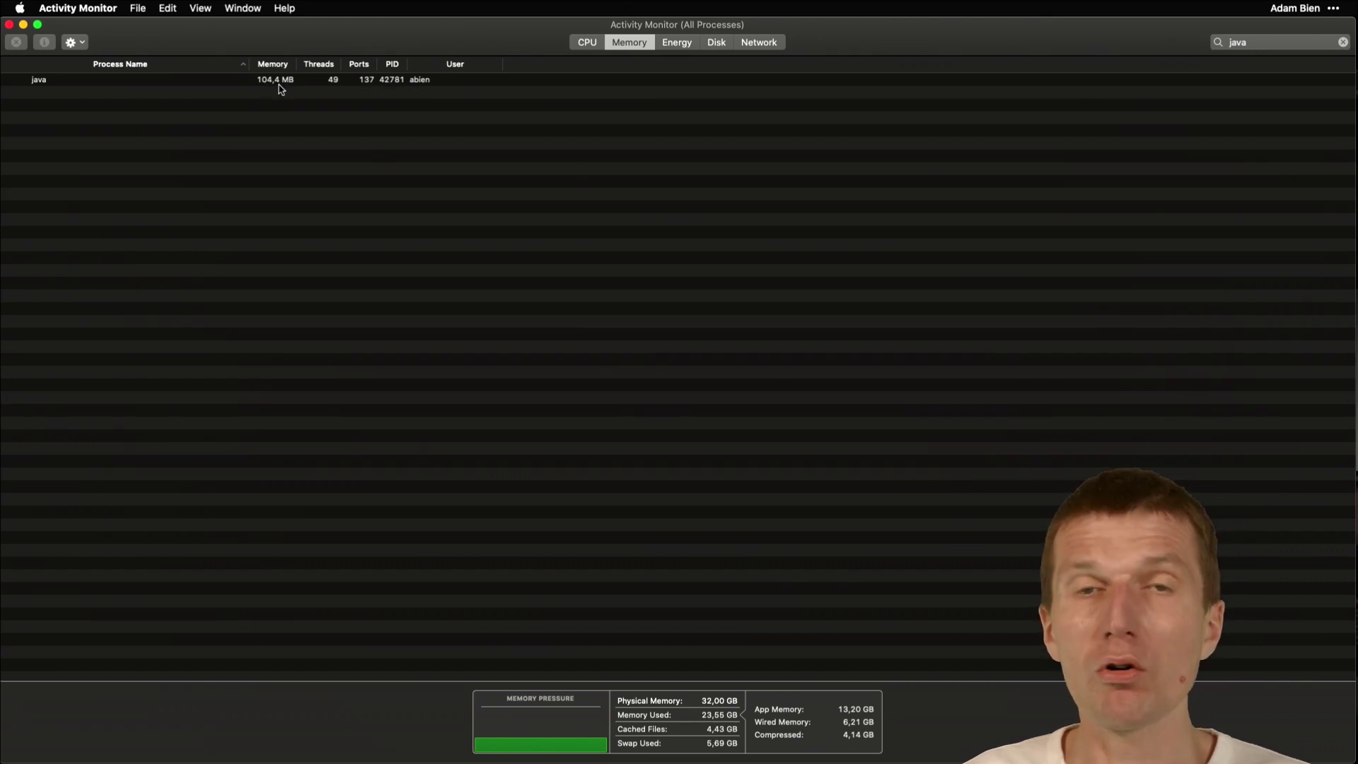
- Monitor org.eclipse.jetty.start.Main in VisualVM and force GC, dropping used heap to about 18 MB
key(super+Tab)
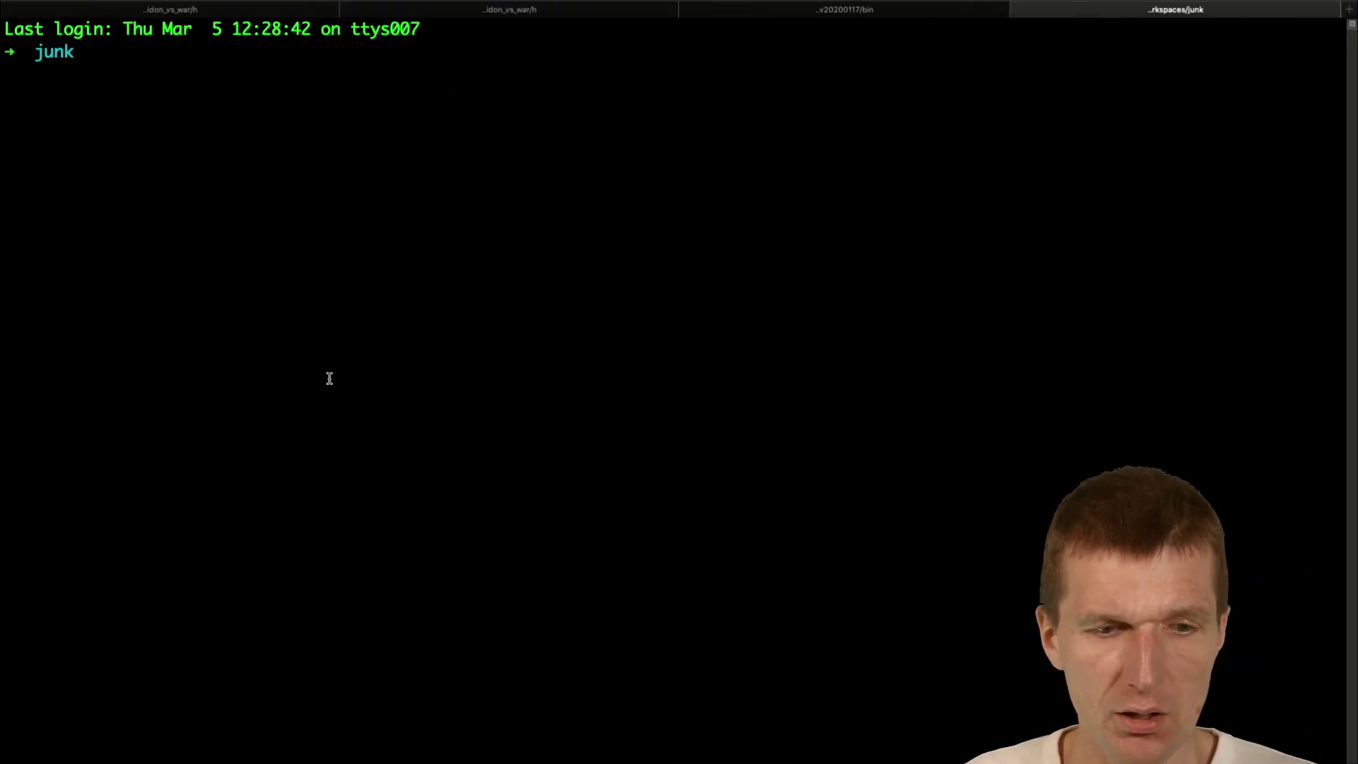
text(jvisualvm)
key(Return)
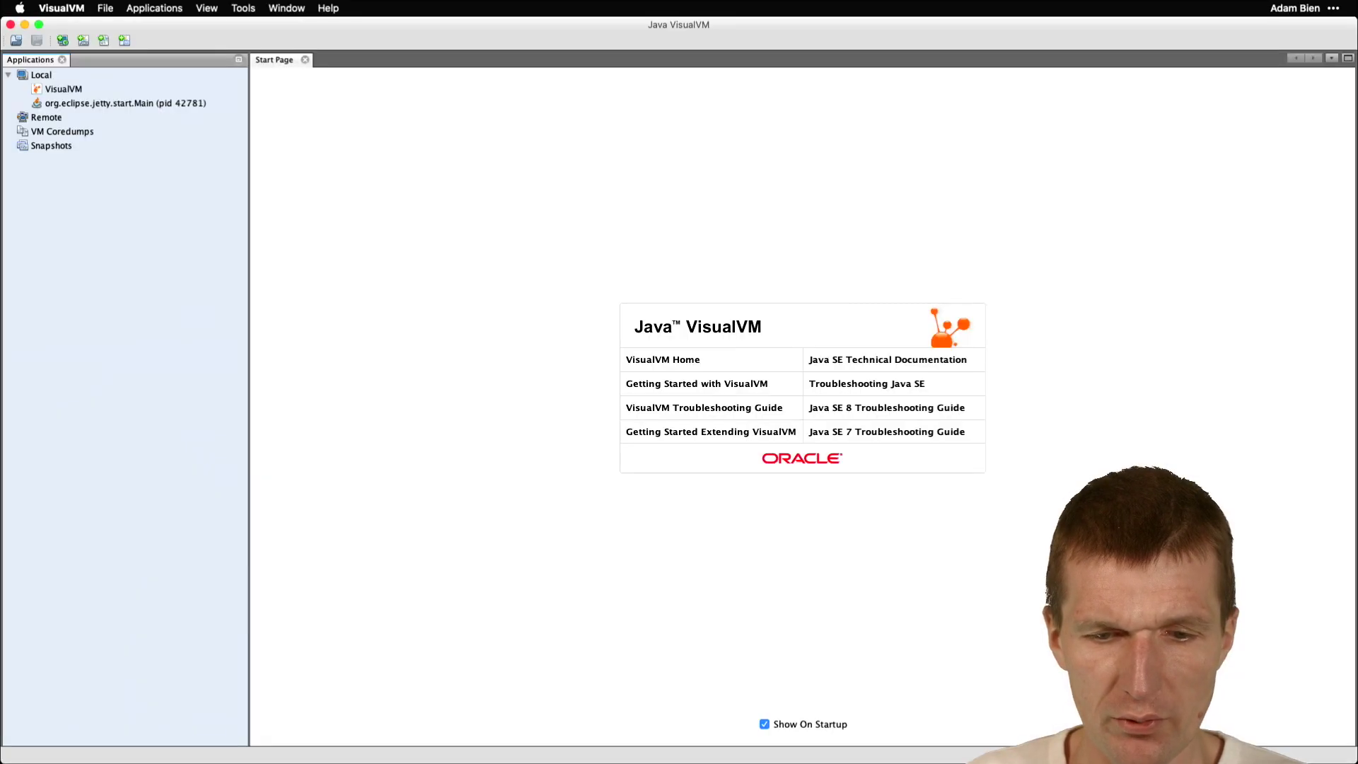
double_click(90, 104)
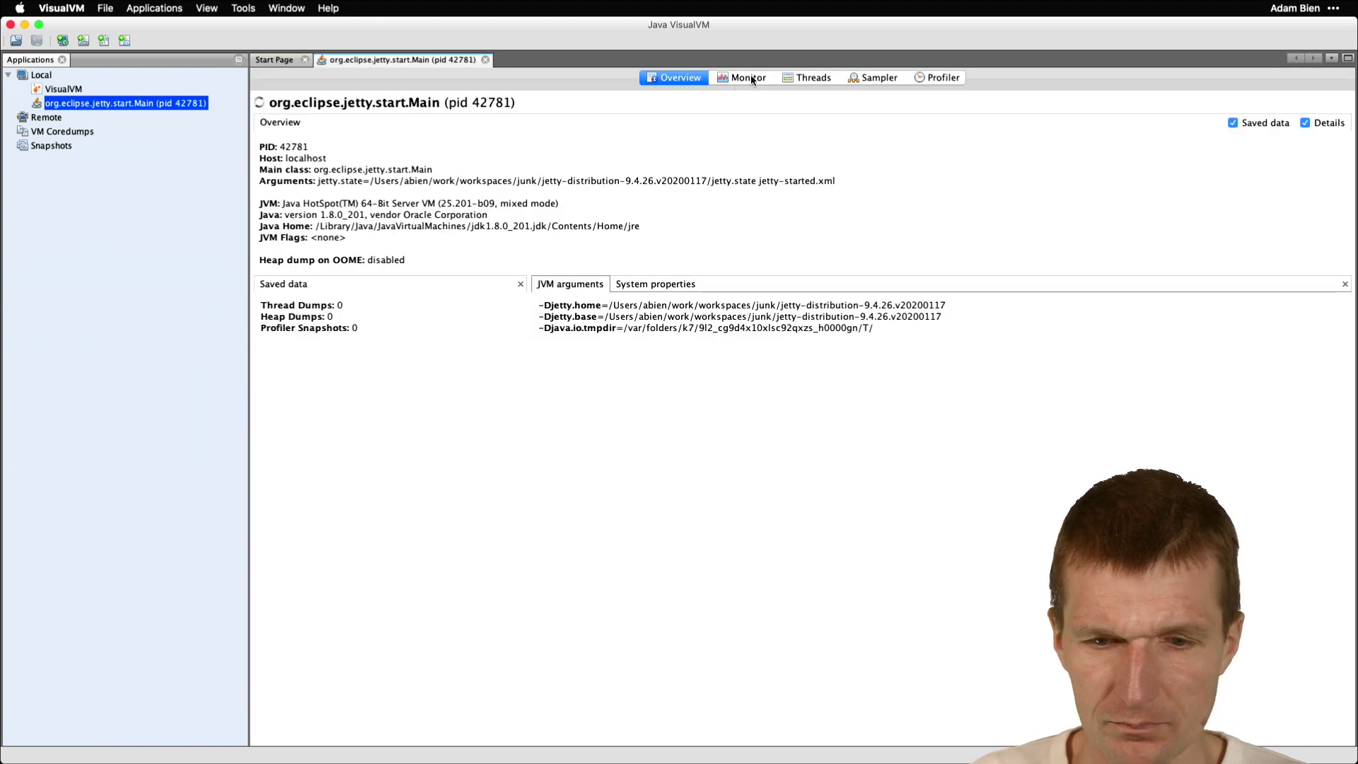
click(751, 77)
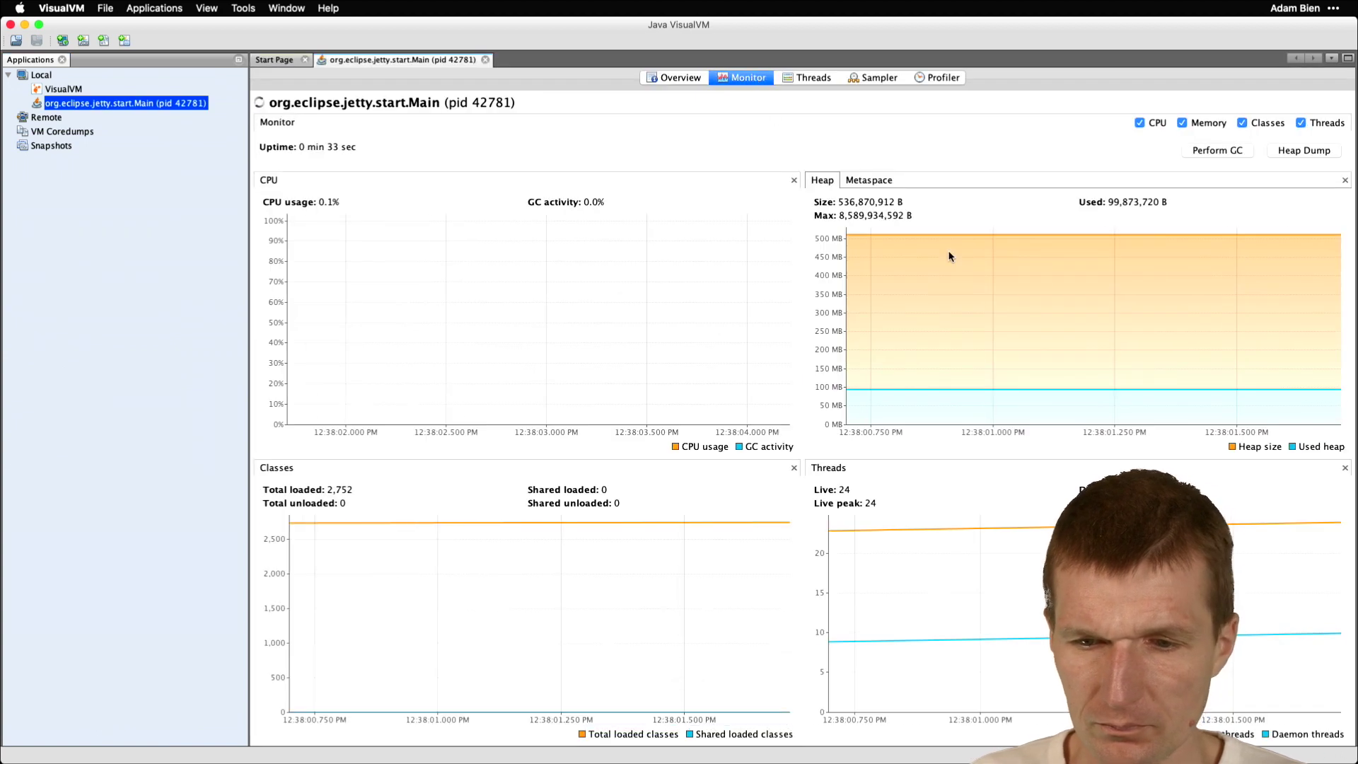
click(1231, 151)
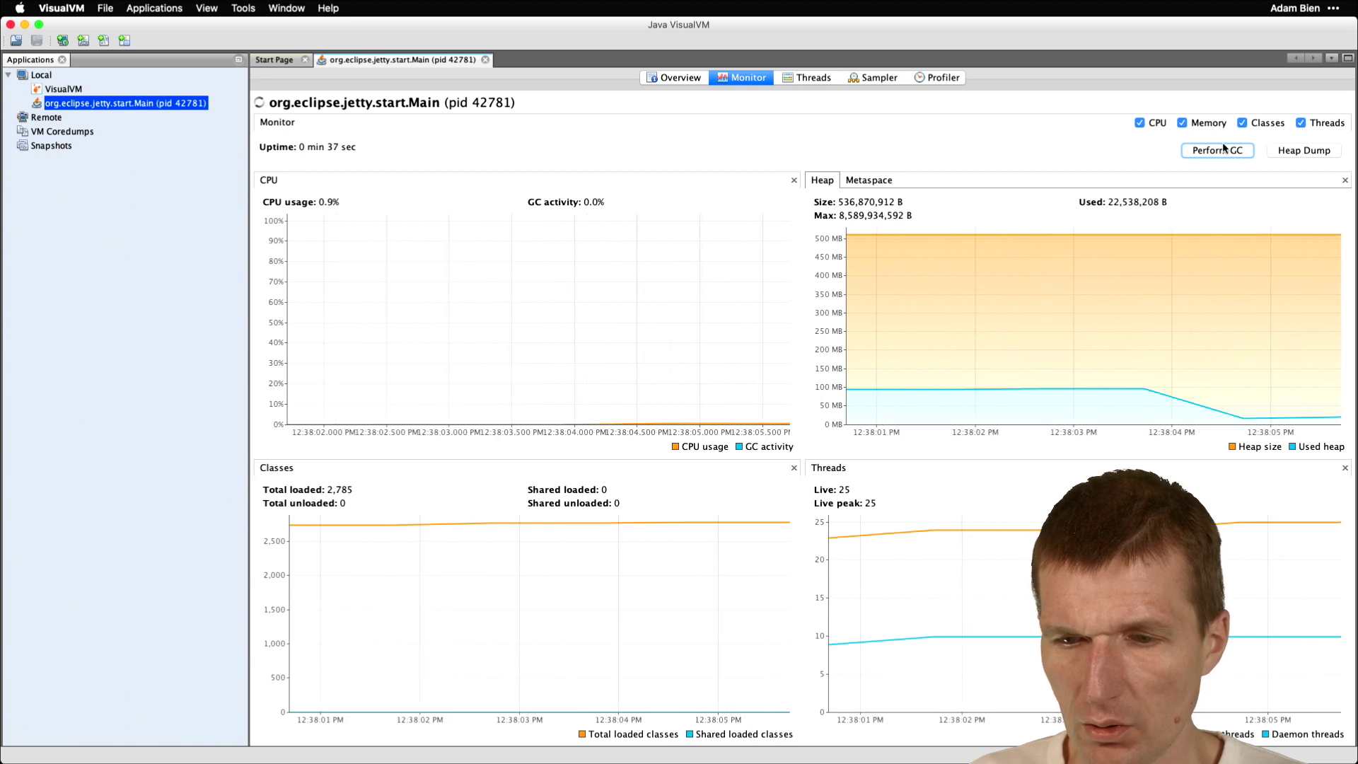